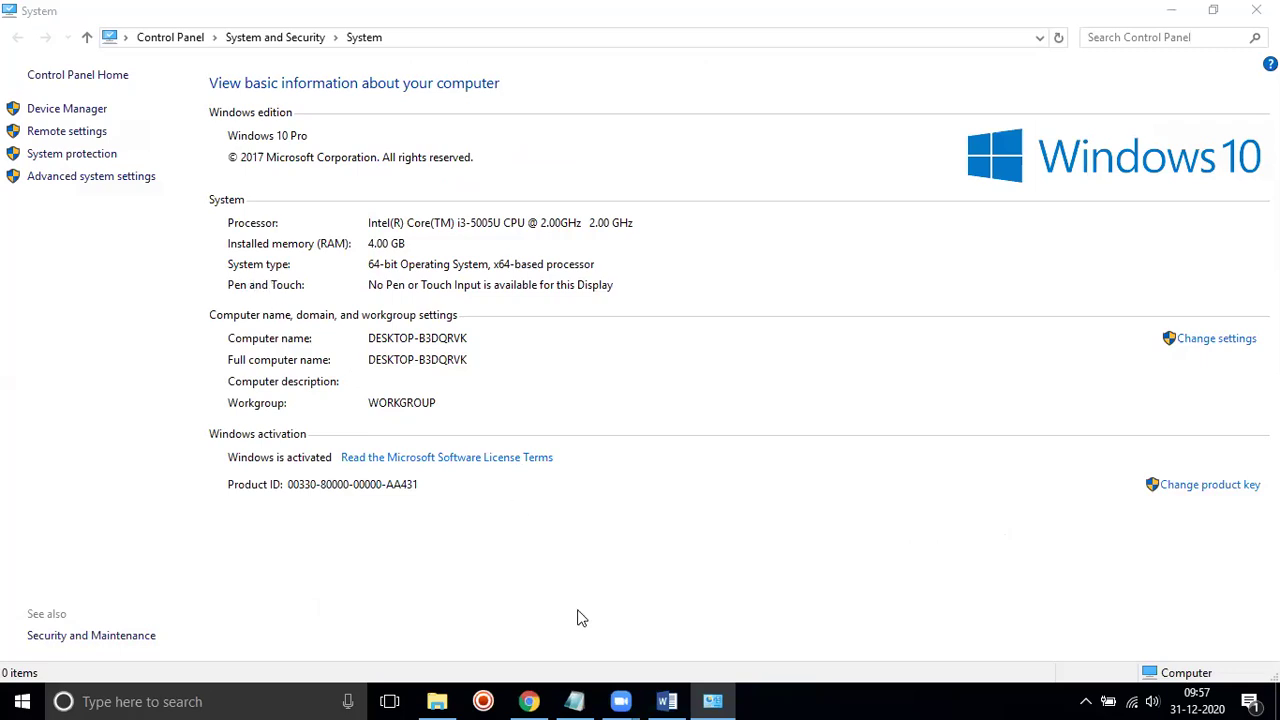
Step: Inspect the system Path entry in the advanced system settings' environment variables and cancel both dialogs
{"action": "left_click", "coordinate": [74, 177]}
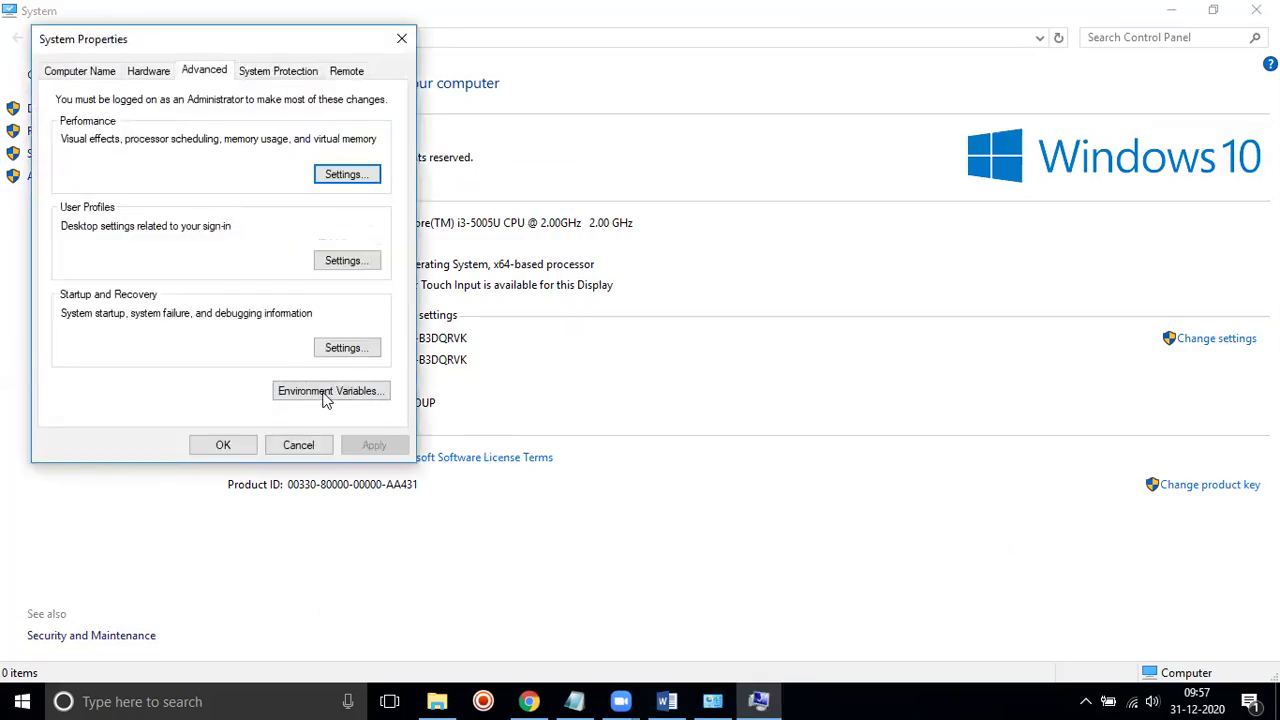
{"action": "left_click", "coordinate": [316, 392]}
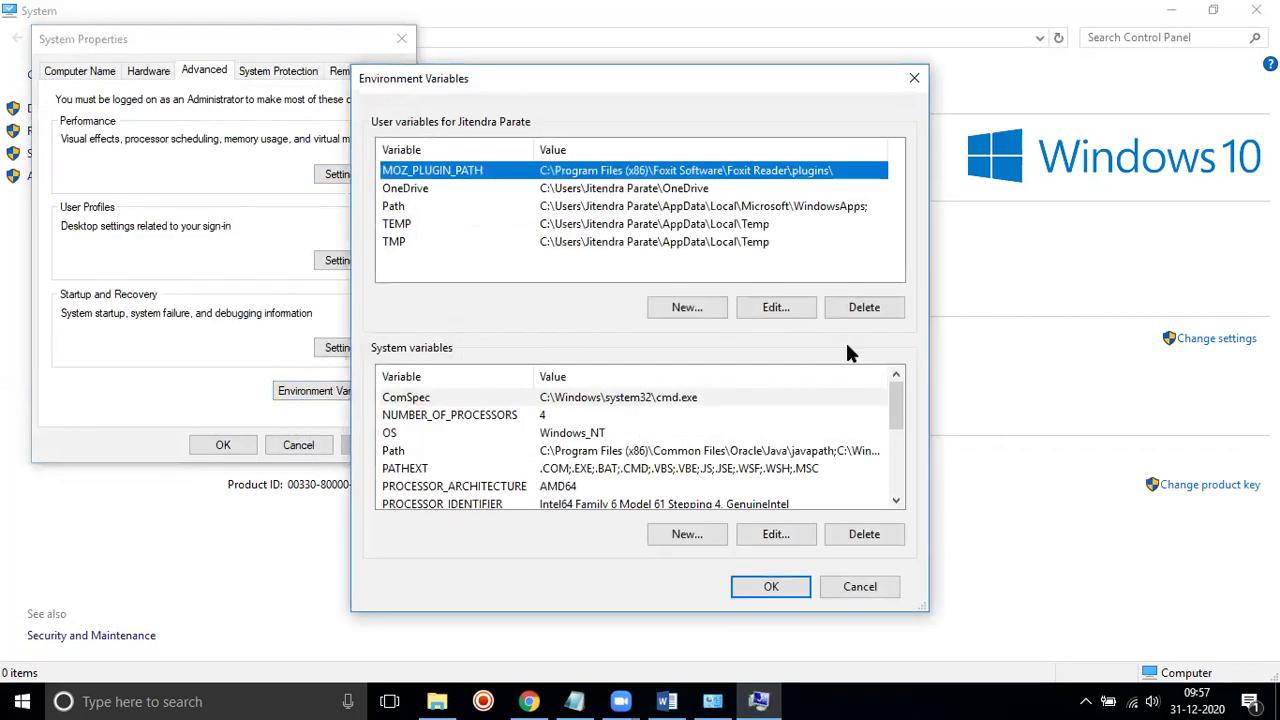
{"action": "left_click_drag", "start_coordinate": [902, 422], "coordinate": [903, 440]}
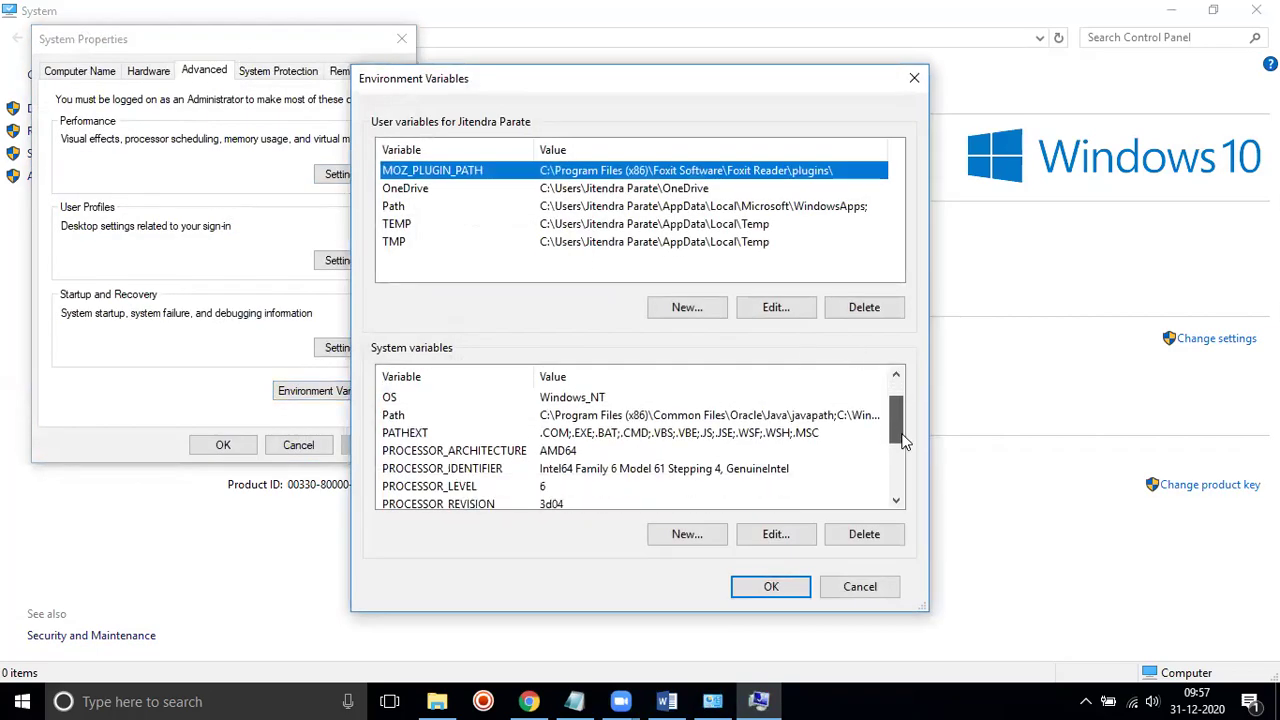
{"action": "left_click", "coordinate": [494, 418]}
{"action": "left_click_drag", "start_coordinate": [897, 420], "coordinate": [898, 390]}
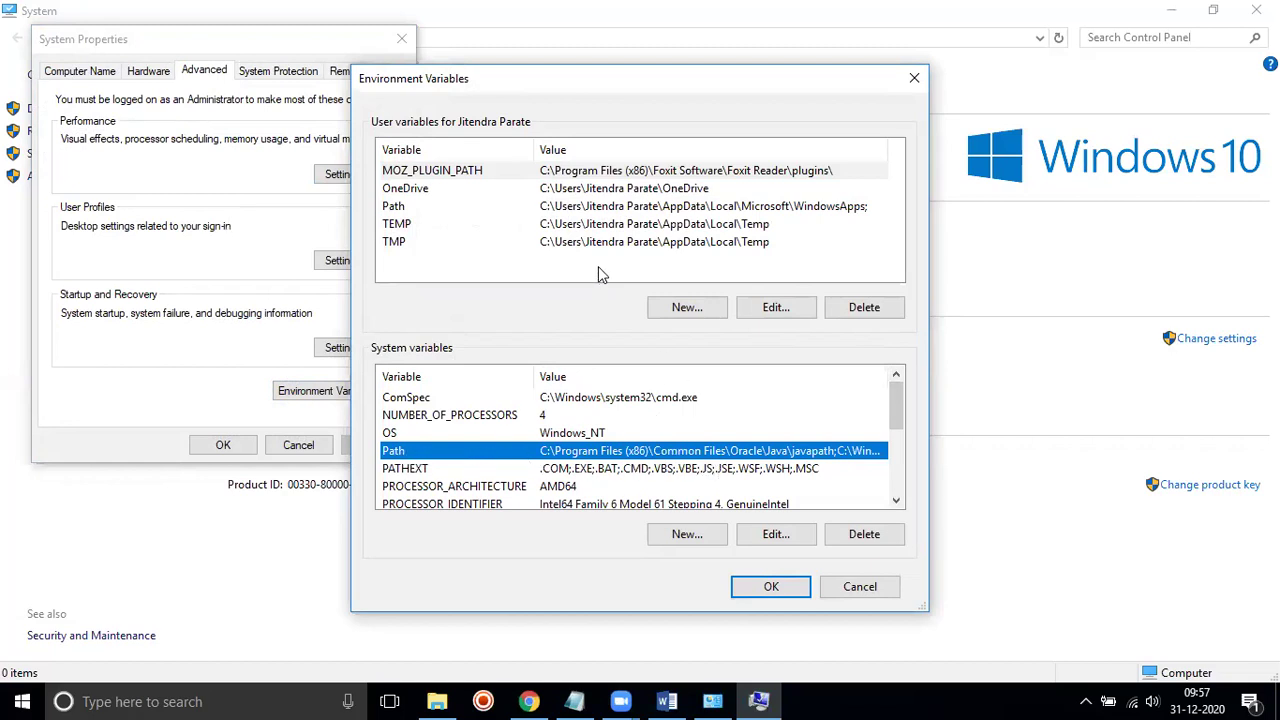
{"action": "left_click_drag", "start_coordinate": [575, 93], "coordinate": [739, 72]}
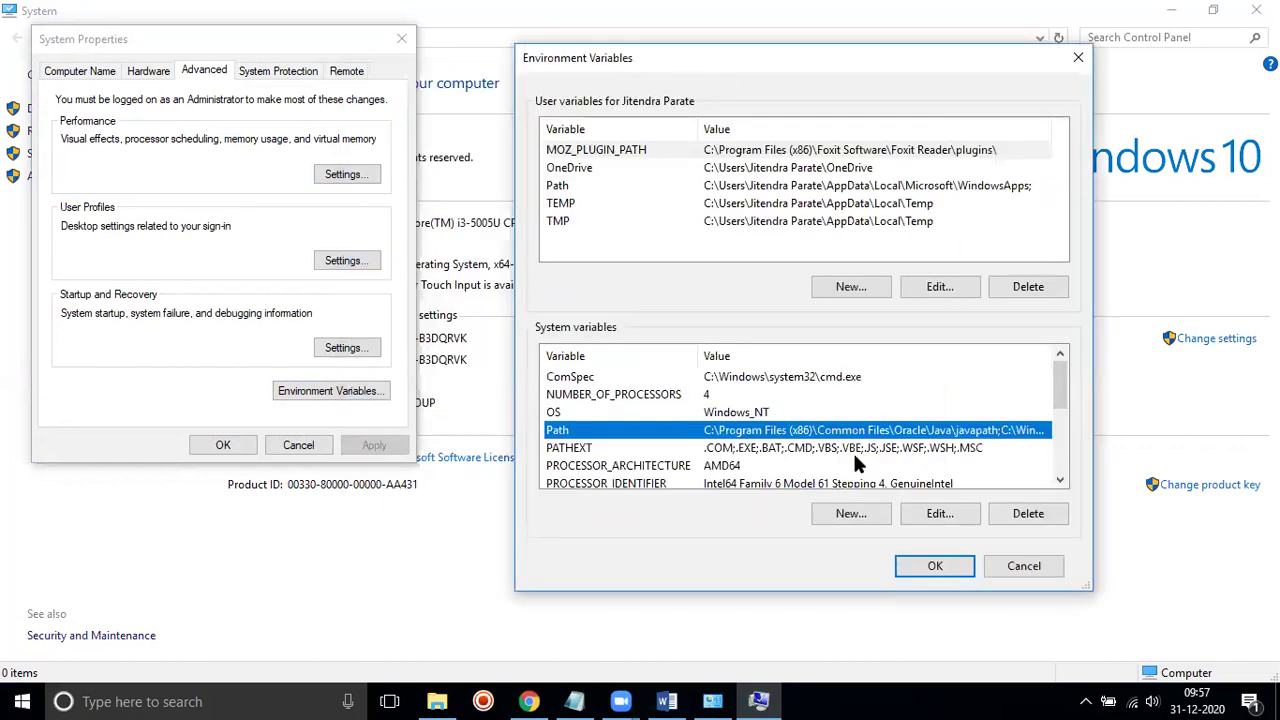
{"action": "left_click", "coordinate": [400, 44]}
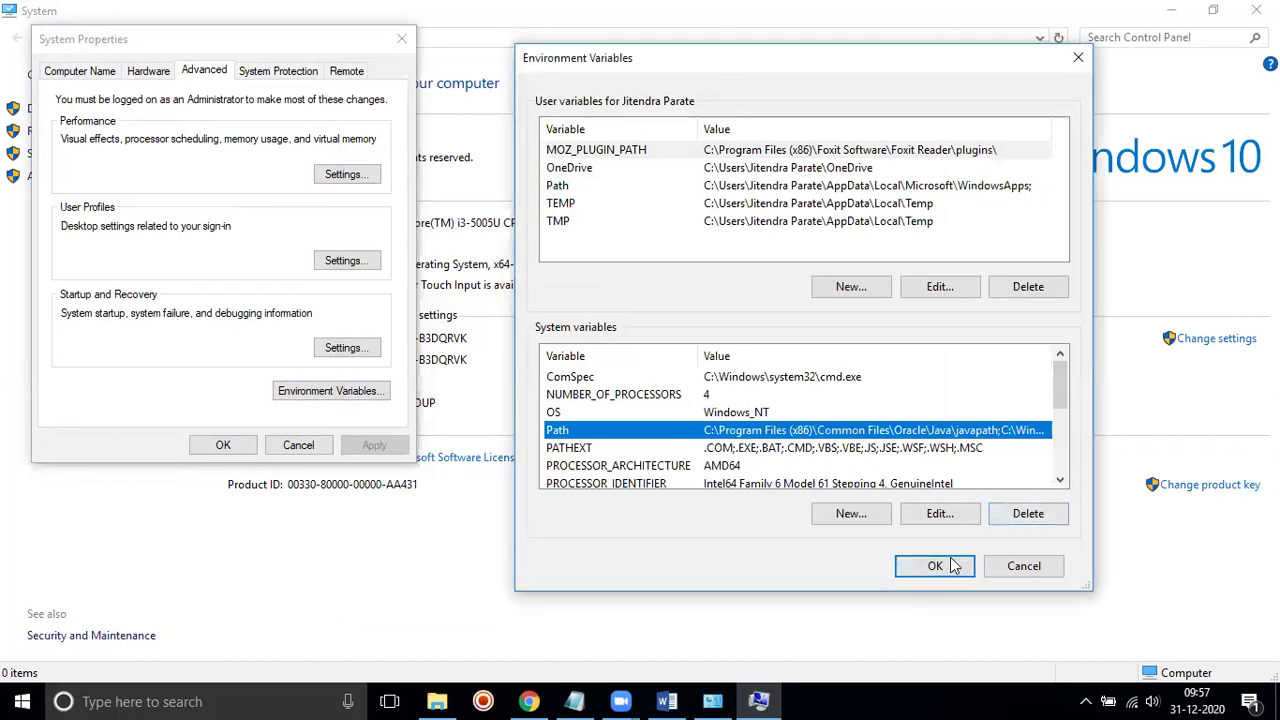
{"action": "left_click", "coordinate": [1020, 570]}
{"action": "left_click", "coordinate": [288, 447]}
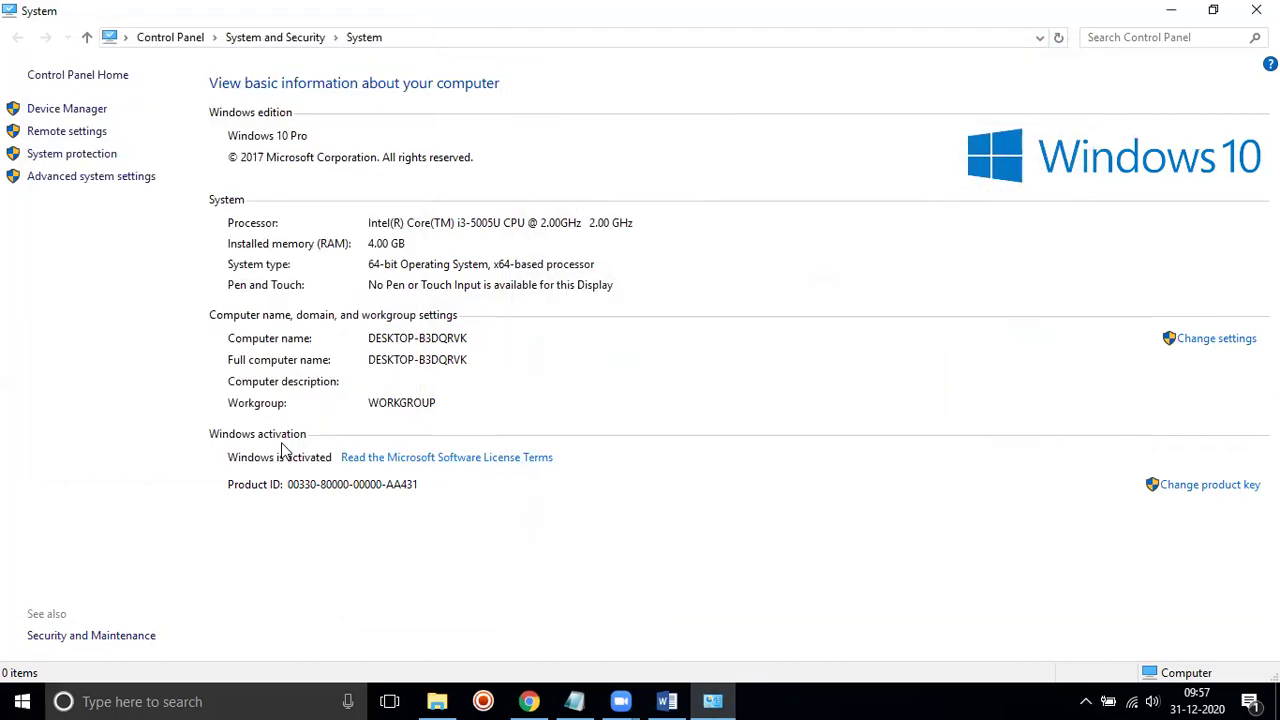
Step: Switch to File Explorer and open the folder C:\Program Files\Java\jdk1.8.0_271\bin
{"action": "left_click", "coordinate": [529, 701]}
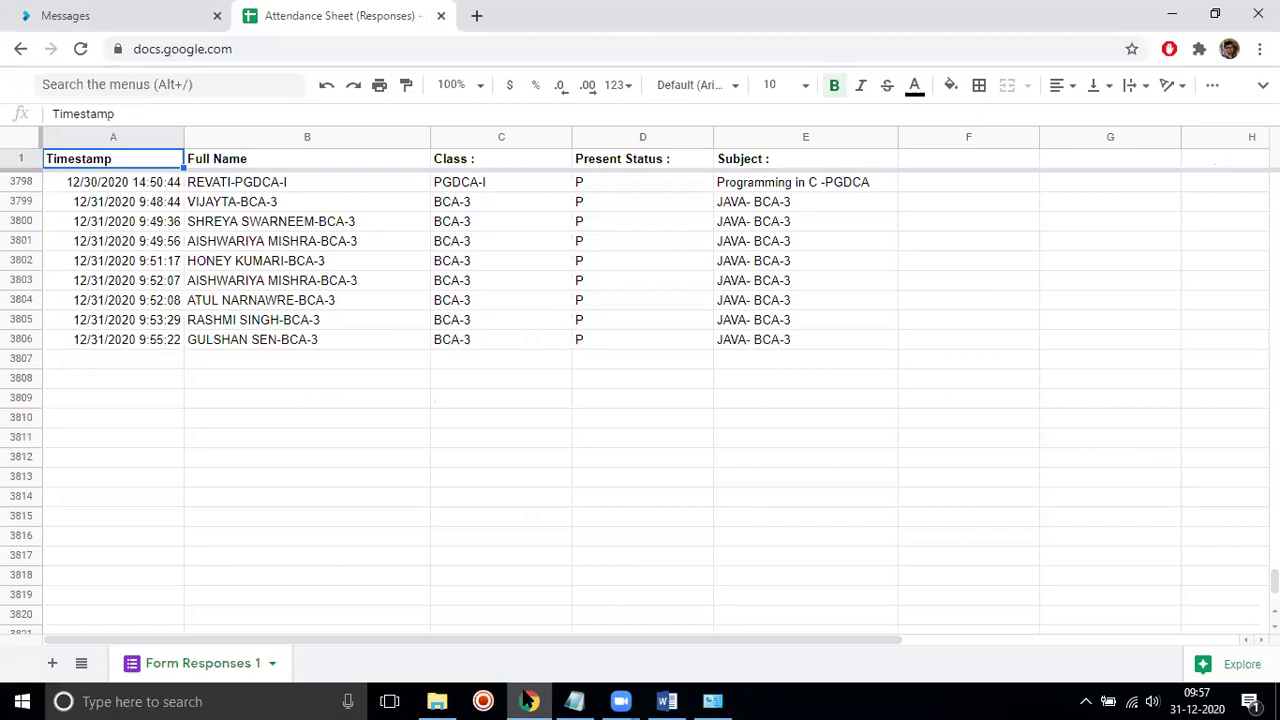
{"action": "left_click", "coordinate": [437, 701]}
{"action": "double_click", "coordinate": [292, 355]}
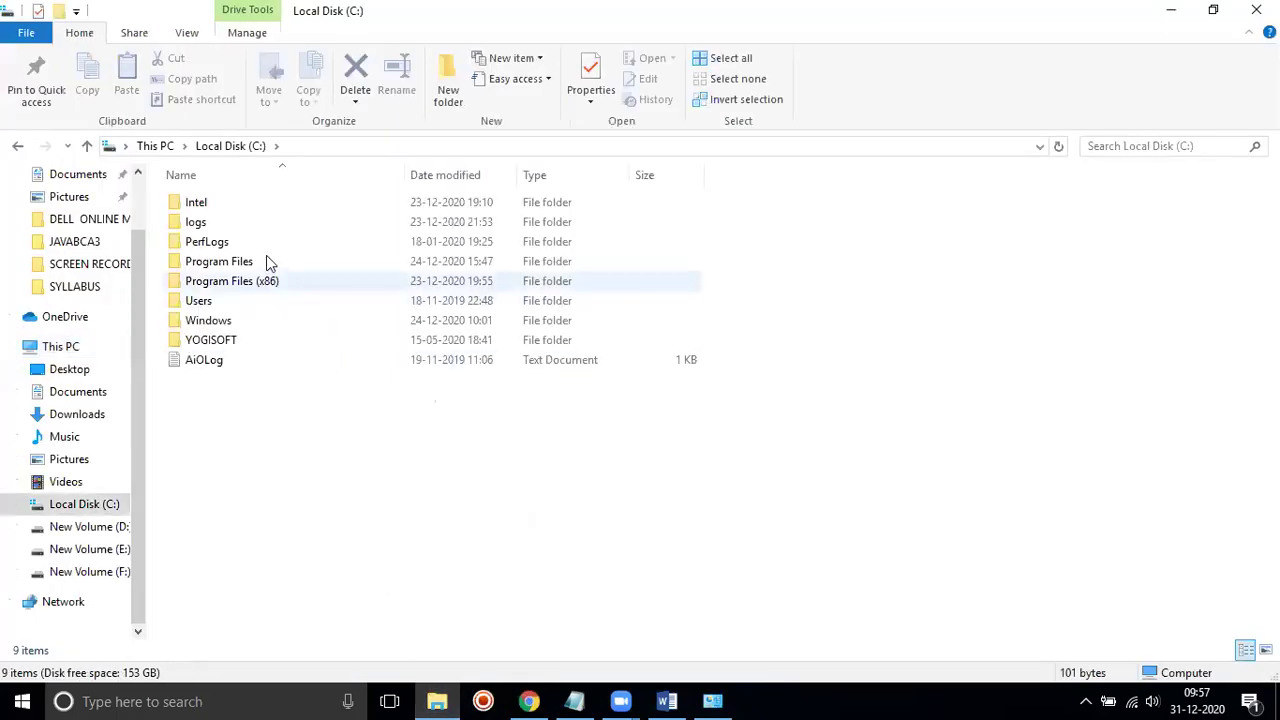
{"action": "left_click", "coordinate": [250, 268]}
{"action": "double_click", "coordinate": [250, 265]}
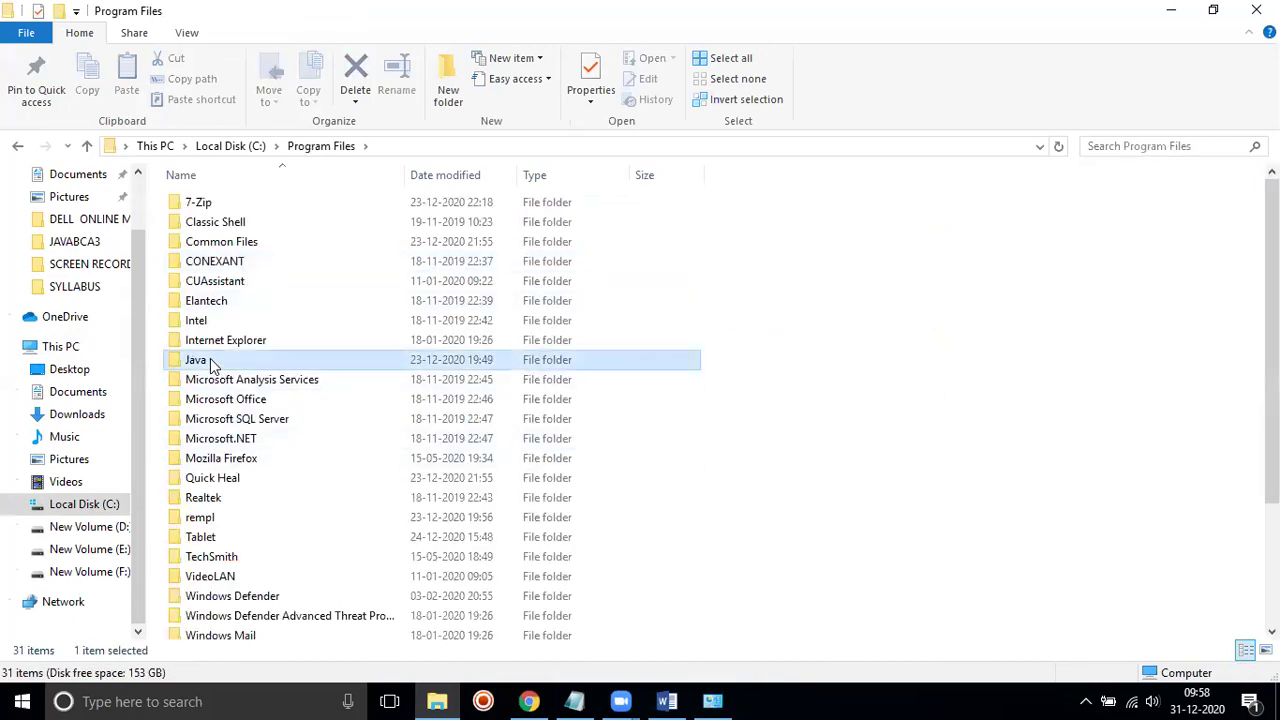
{"action": "double_click", "coordinate": [205, 362]}
{"action": "double_click", "coordinate": [203, 203]}
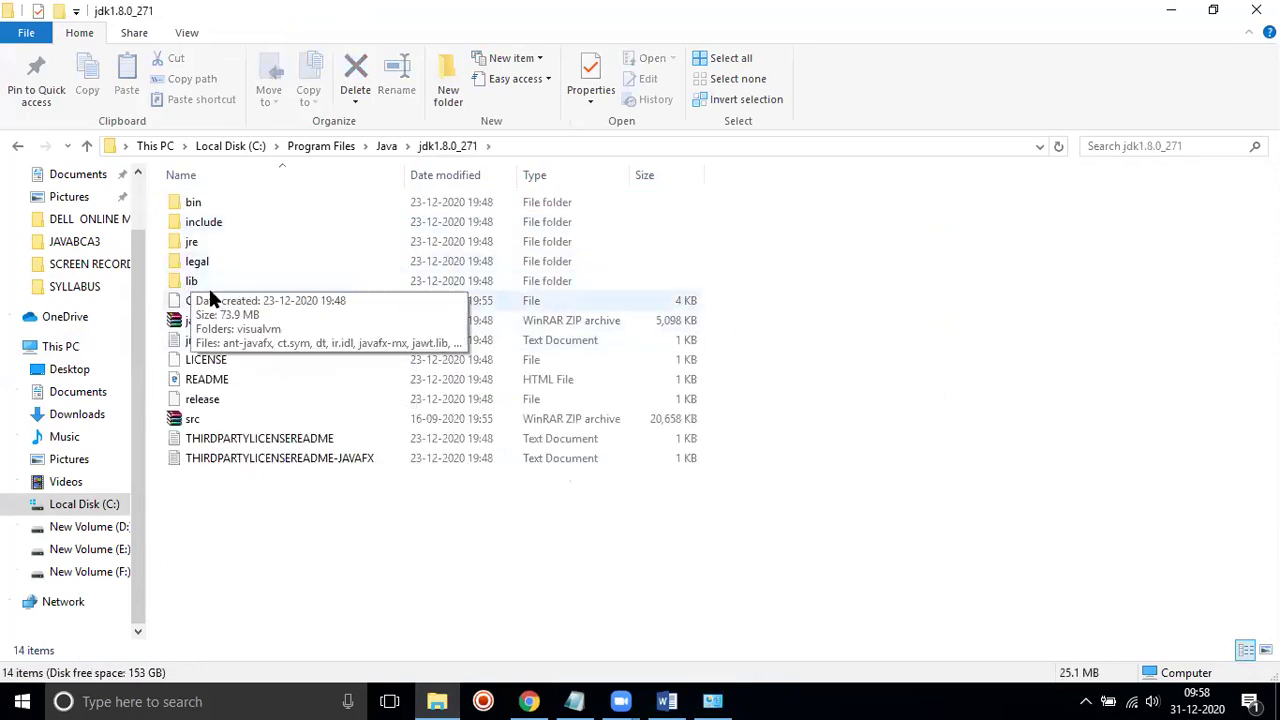
{"action": "left_click", "coordinate": [209, 202]}
{"action": "double_click", "coordinate": [209, 202]}
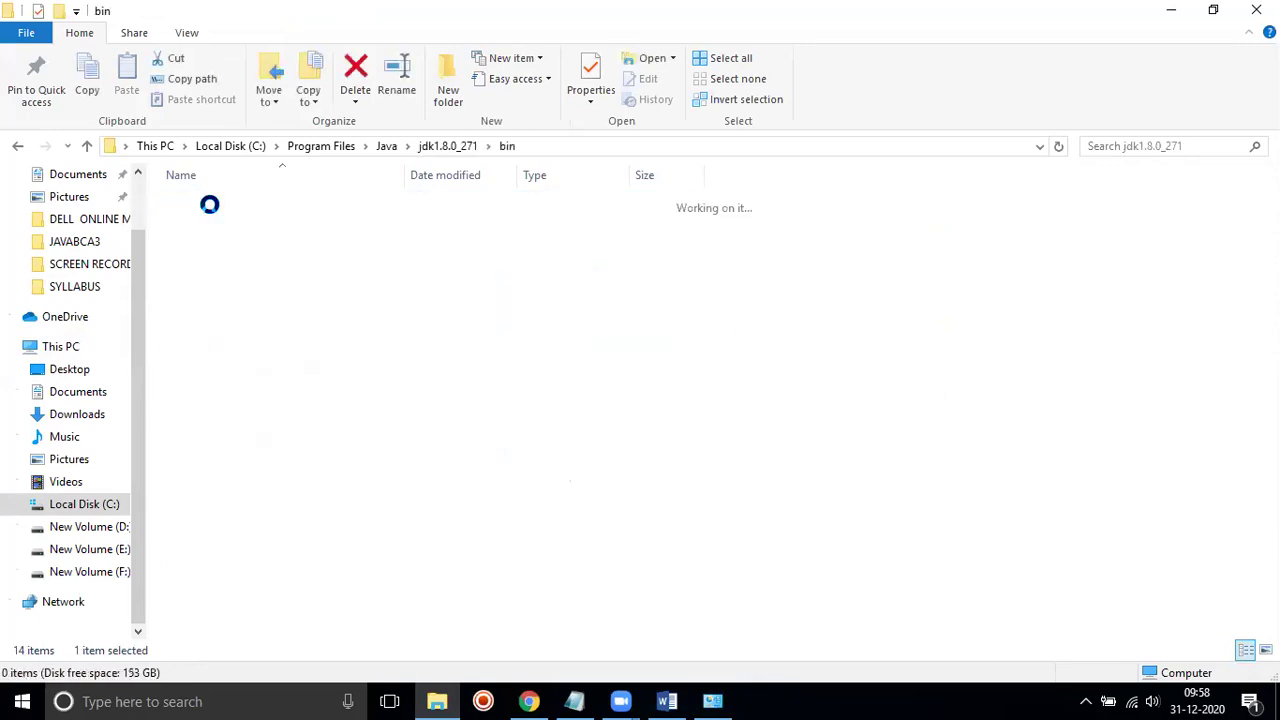
Step: Look through the JDK tools in the bin folder, including java, javac, jar and extcheck
{"action": "left_click", "coordinate": [279, 312]}
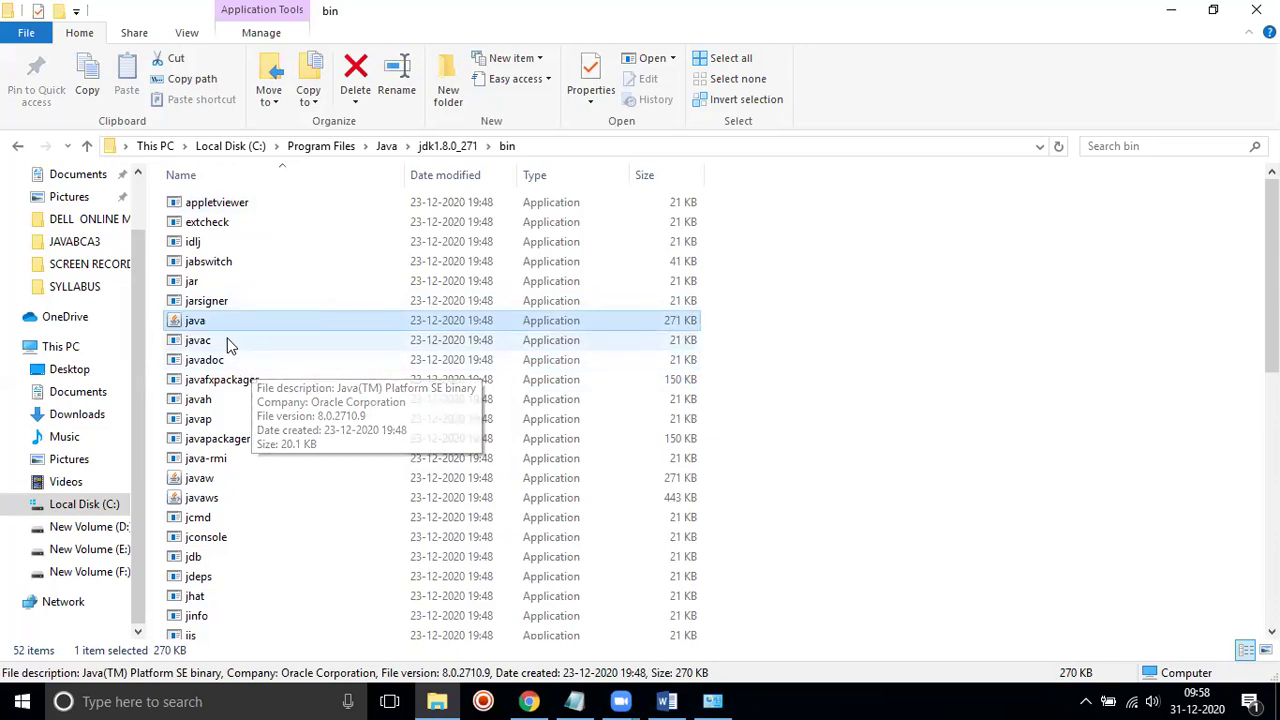
{"action": "left_click", "coordinate": [285, 347]}
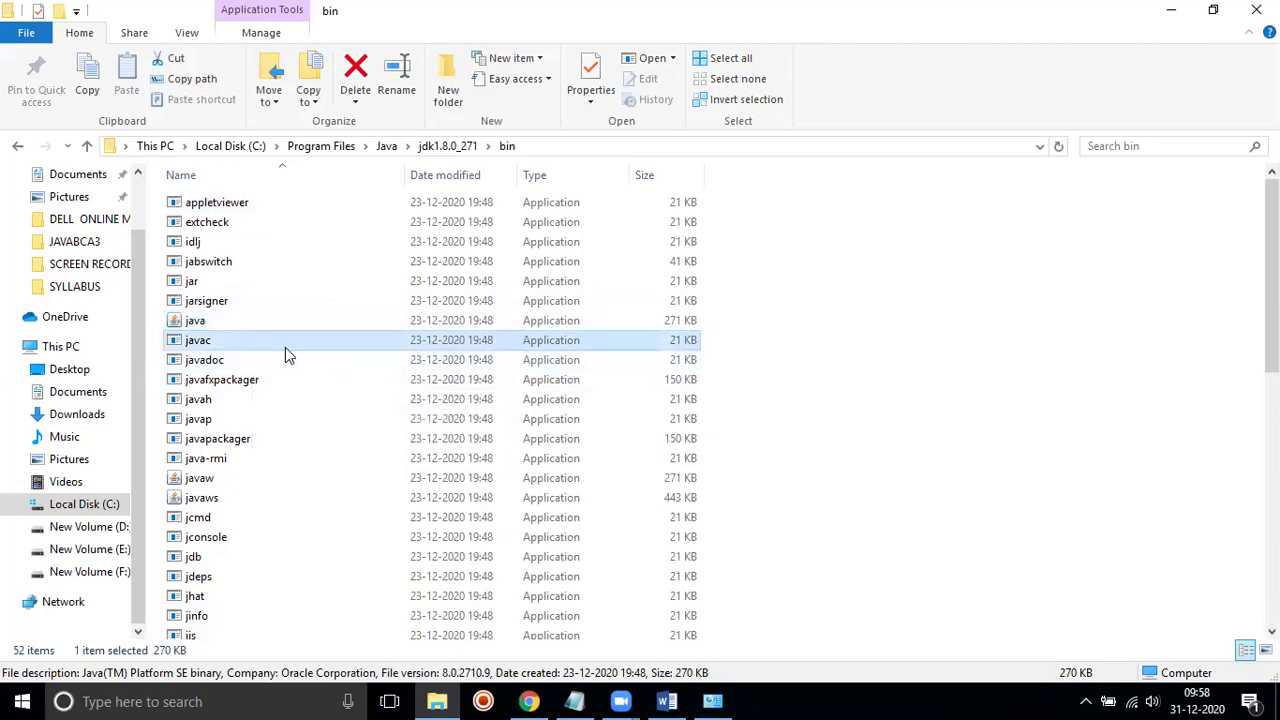
{"action": "left_click", "coordinate": [221, 322]}
{"action": "left_click", "coordinate": [237, 302]}
{"action": "left_click", "coordinate": [245, 261]}
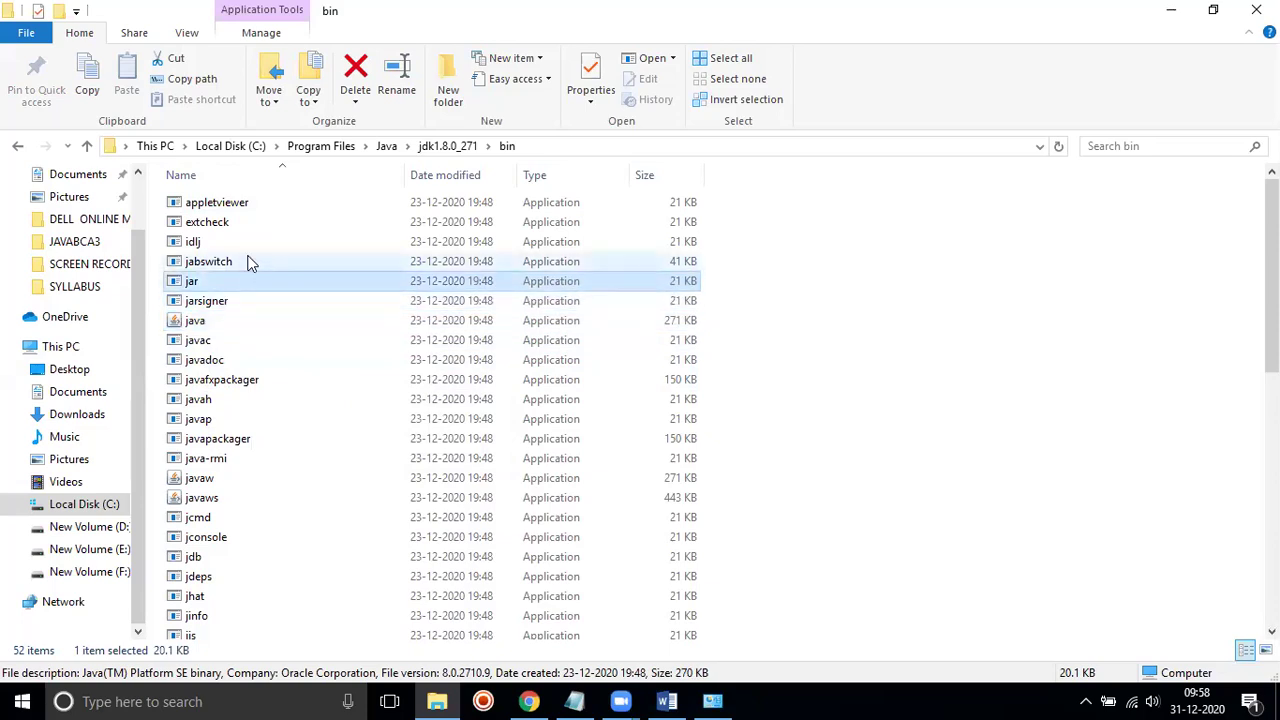
{"action": "left_click", "coordinate": [275, 221]}
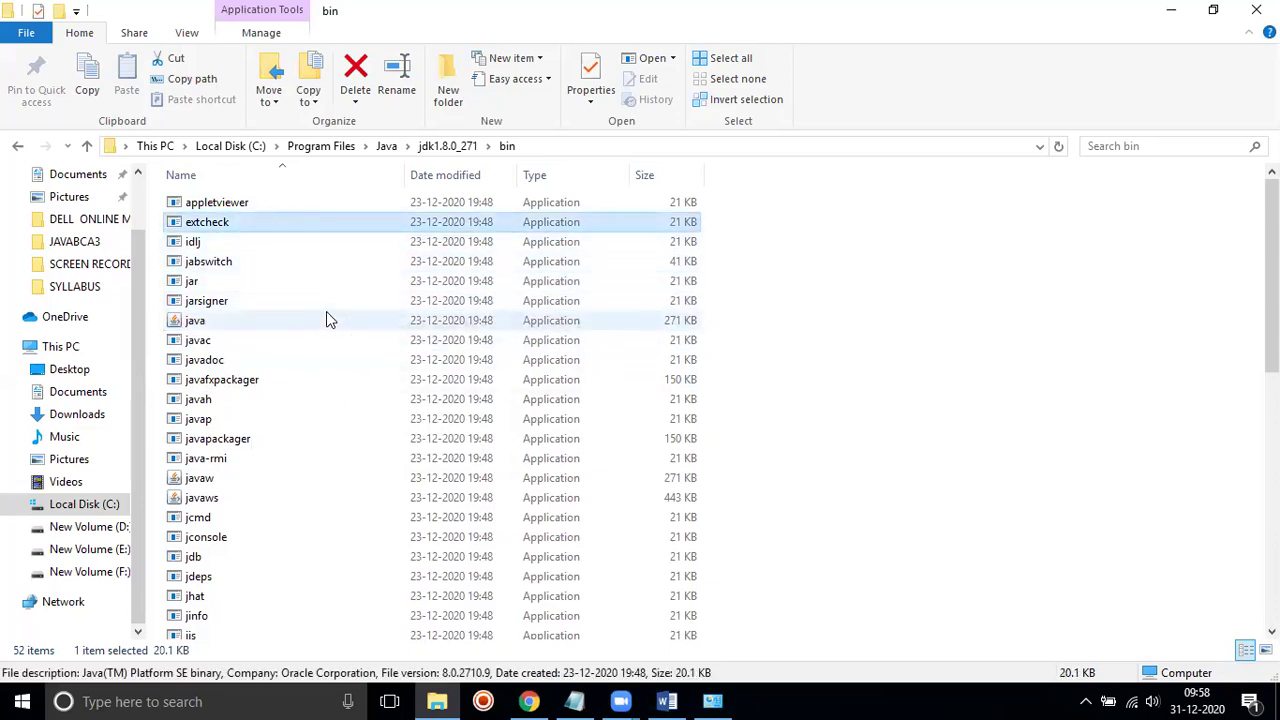
{"action": "left_click", "coordinate": [208, 286]}
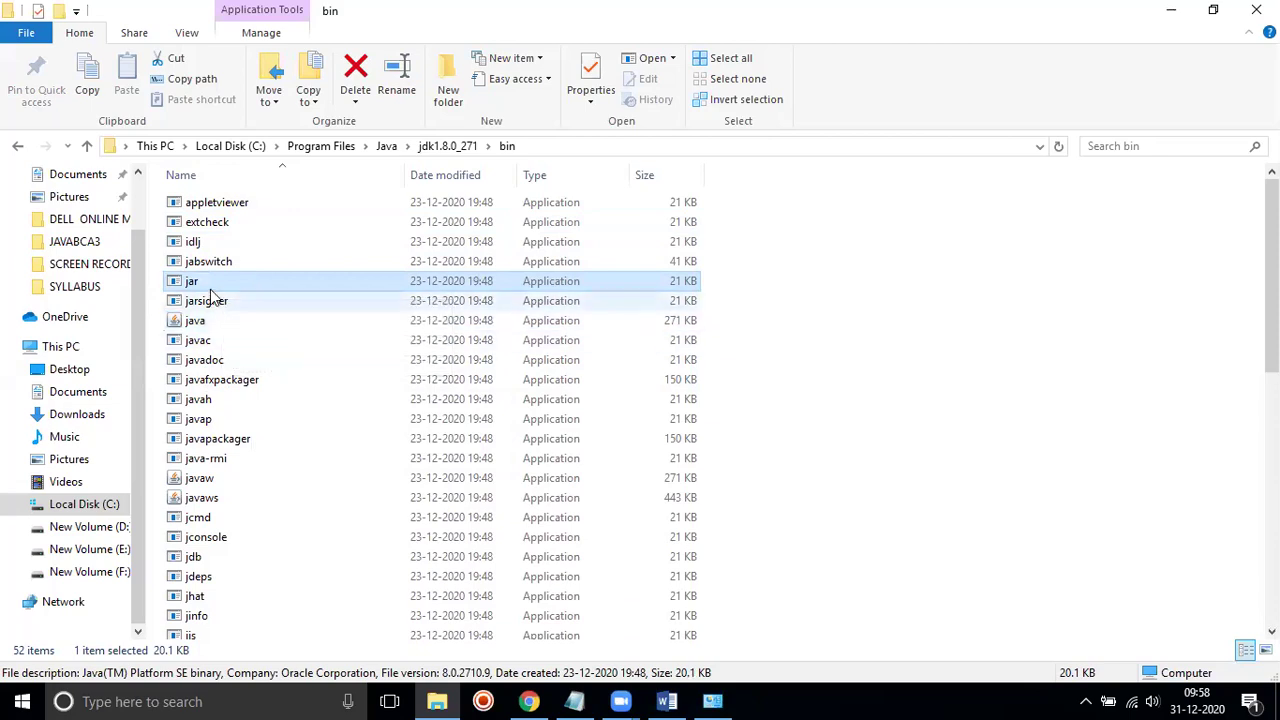
{"action": "scroll", "coordinate": [212, 290], "scroll_direction": "down", "scroll_amount": 5}
{"action": "scroll", "coordinate": [215, 285], "scroll_direction": "down", "scroll_amount": 5}
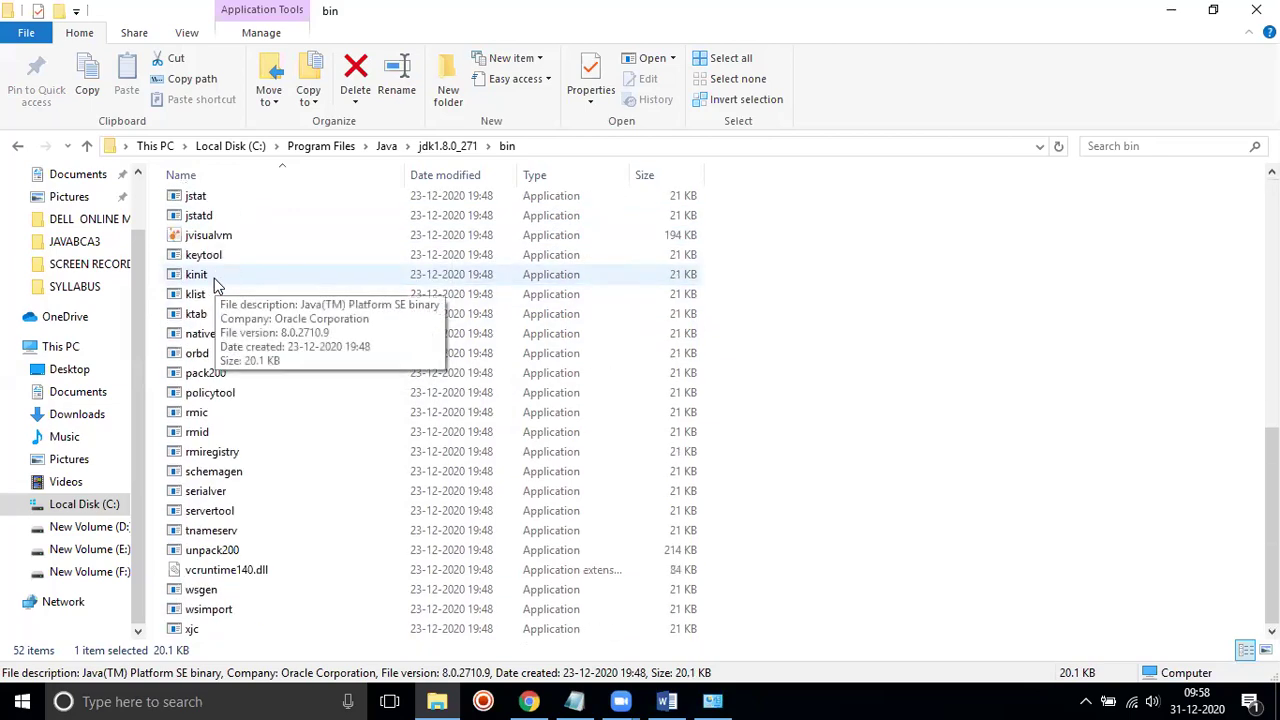
{"action": "scroll", "coordinate": [215, 285], "scroll_direction": "up", "scroll_amount": 10}
Step: Go back to the jdk1.8.0_271 folder, open the src archive in WinRAR and dismiss the licence reminder
{"action": "left_click", "coordinate": [447, 146]}
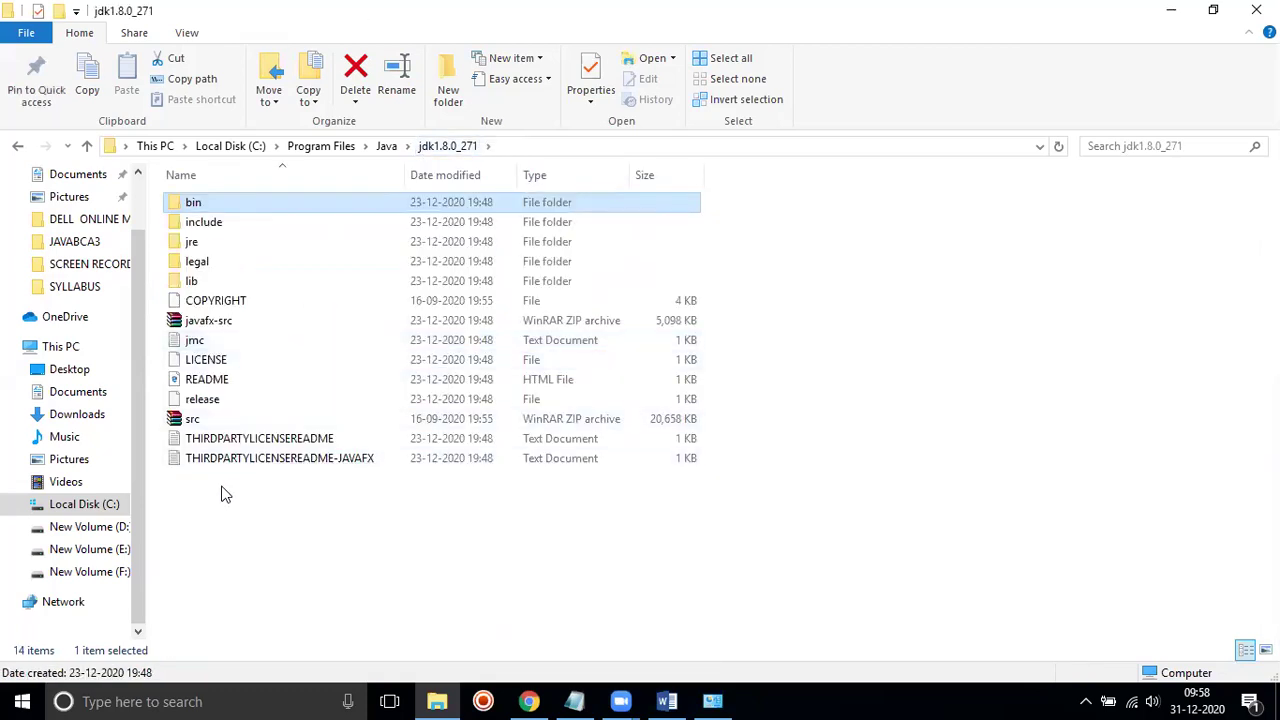
{"action": "left_click", "coordinate": [205, 421]}
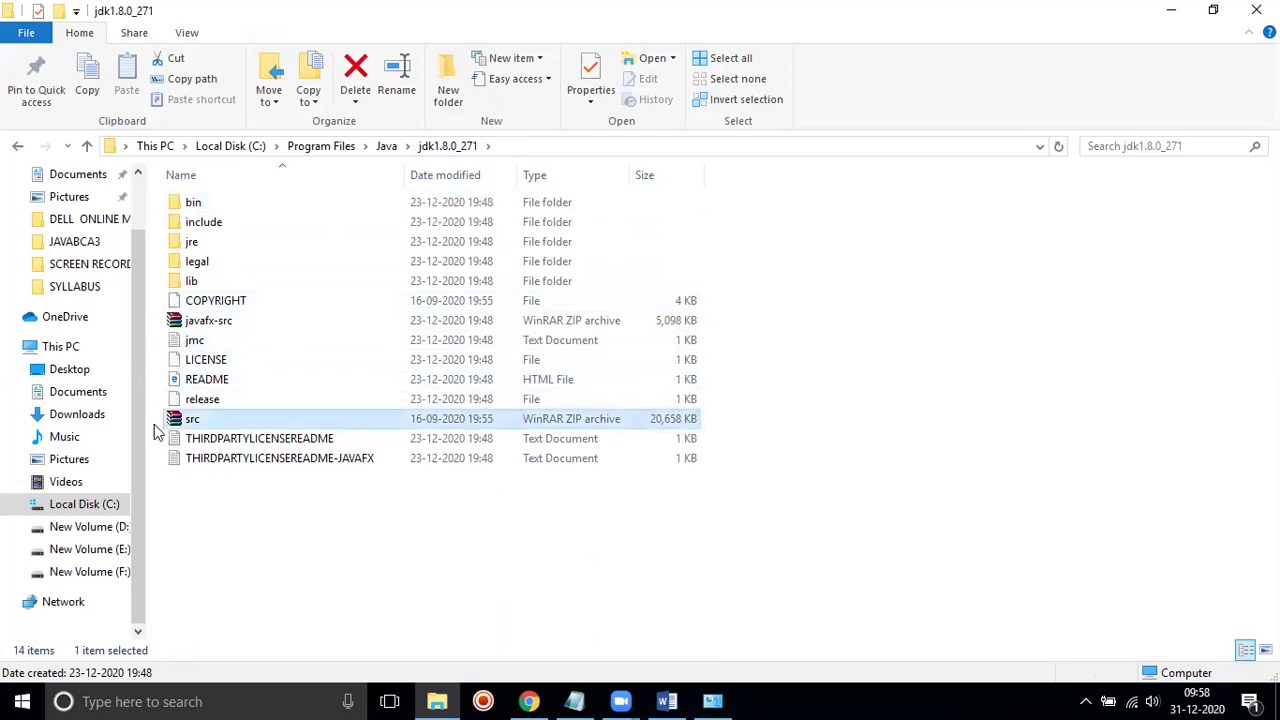
{"action": "double_click", "coordinate": [192, 421]}
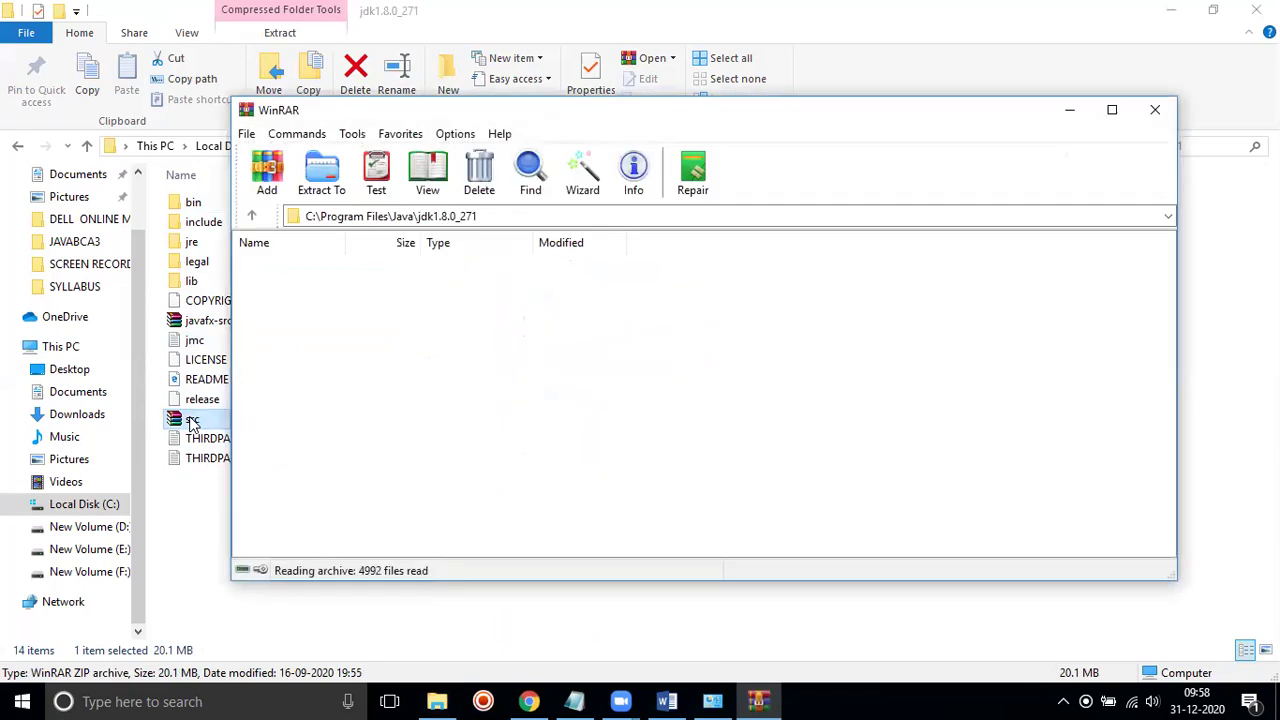
{"action": "left_click", "coordinate": [803, 353]}
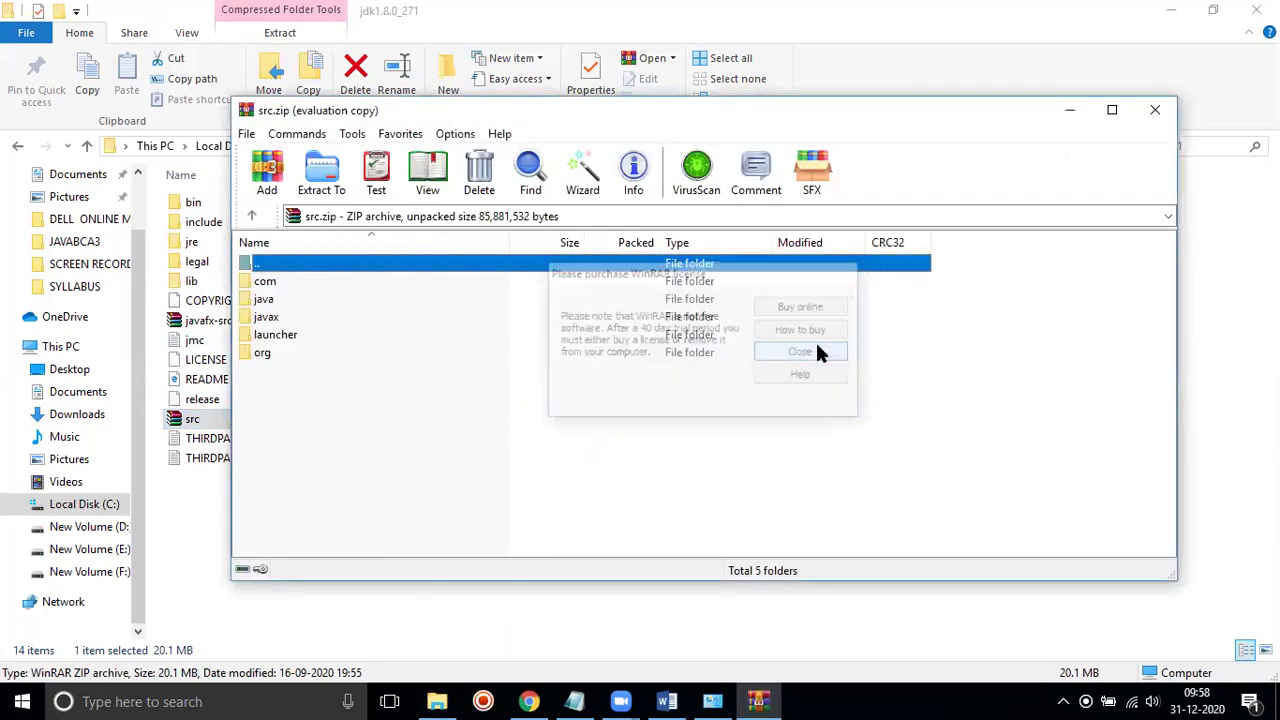
Step: Look over the top-level folders in src.zip and open its java\io package folder
{"action": "left_click", "coordinate": [274, 316]}
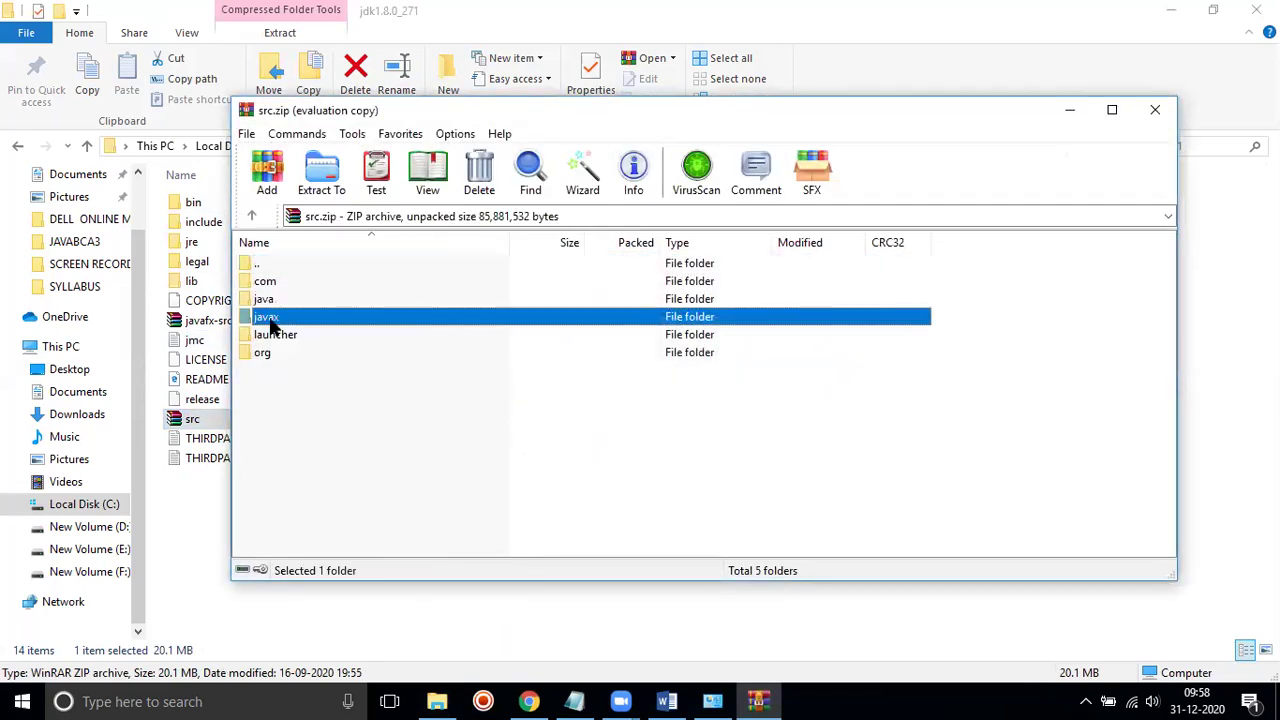
{"action": "left_click", "coordinate": [265, 355]}
{"action": "left_click", "coordinate": [278, 332]}
{"action": "left_click", "coordinate": [277, 316]}
{"action": "double_click", "coordinate": [272, 300]}
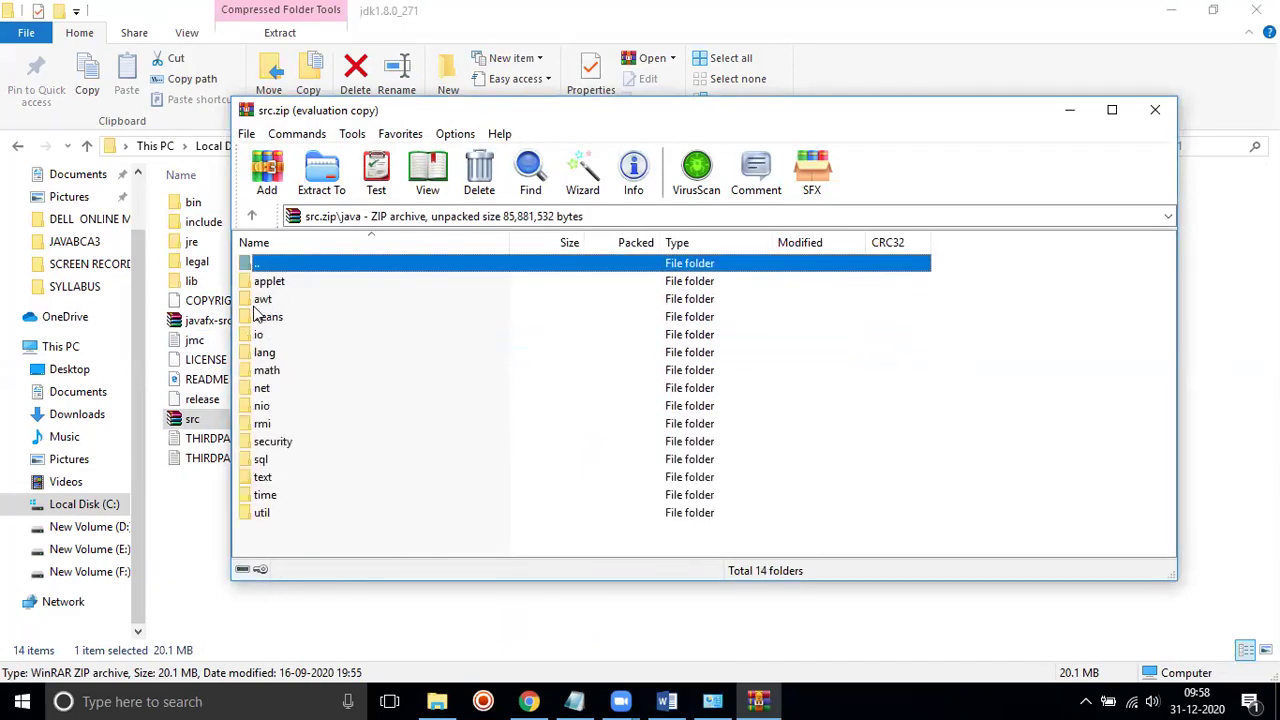
{"action": "double_click", "coordinate": [264, 335]}
Step: Examine the java\io source files, including BufferedInputStream.java and BufferedOutputStream.java, and close the archive
{"action": "scroll", "coordinate": [340, 355], "scroll_direction": "down", "scroll_amount": 8}
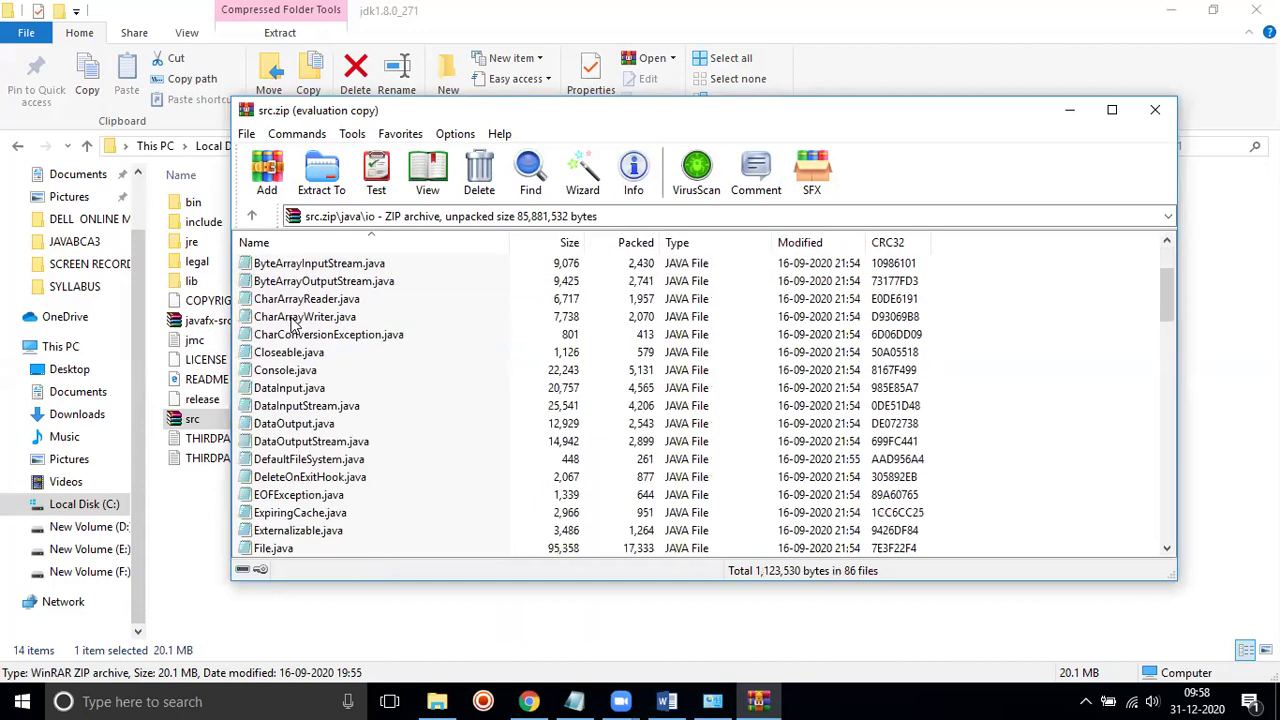
{"action": "scroll", "coordinate": [343, 366], "scroll_direction": "up", "scroll_amount": 8}
{"action": "left_click", "coordinate": [295, 303]}
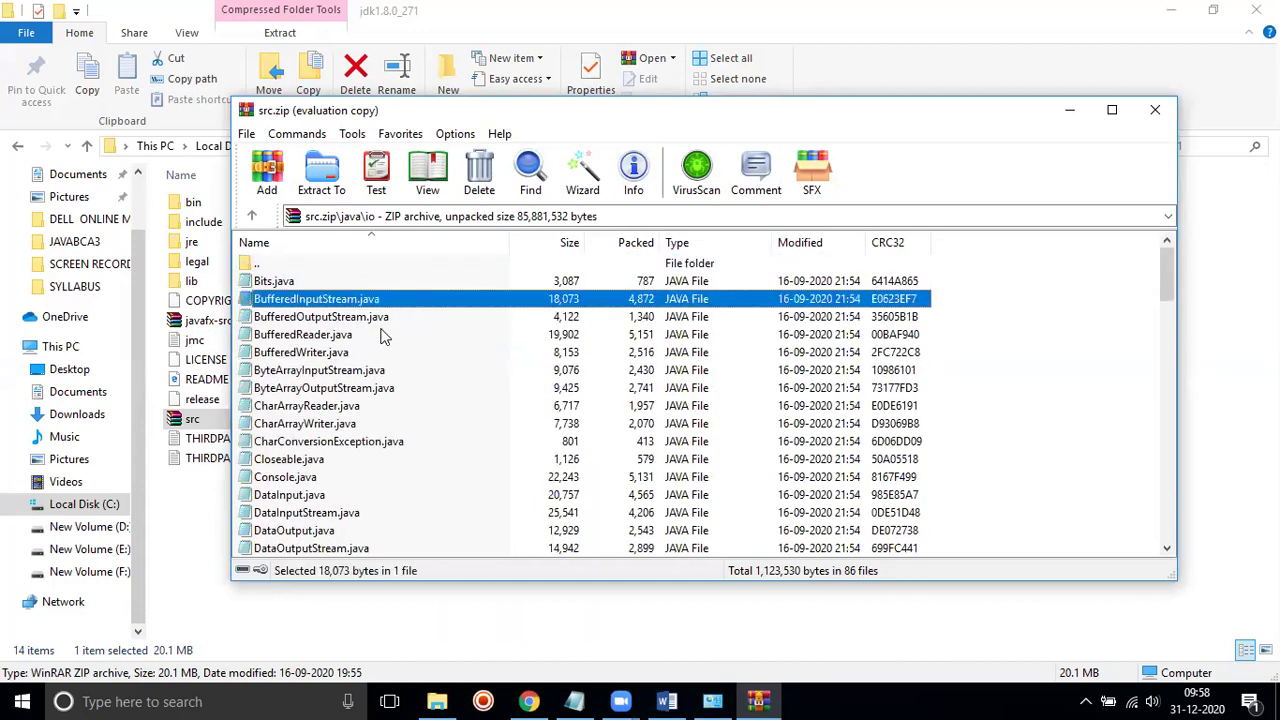
{"action": "left_click", "coordinate": [300, 318]}
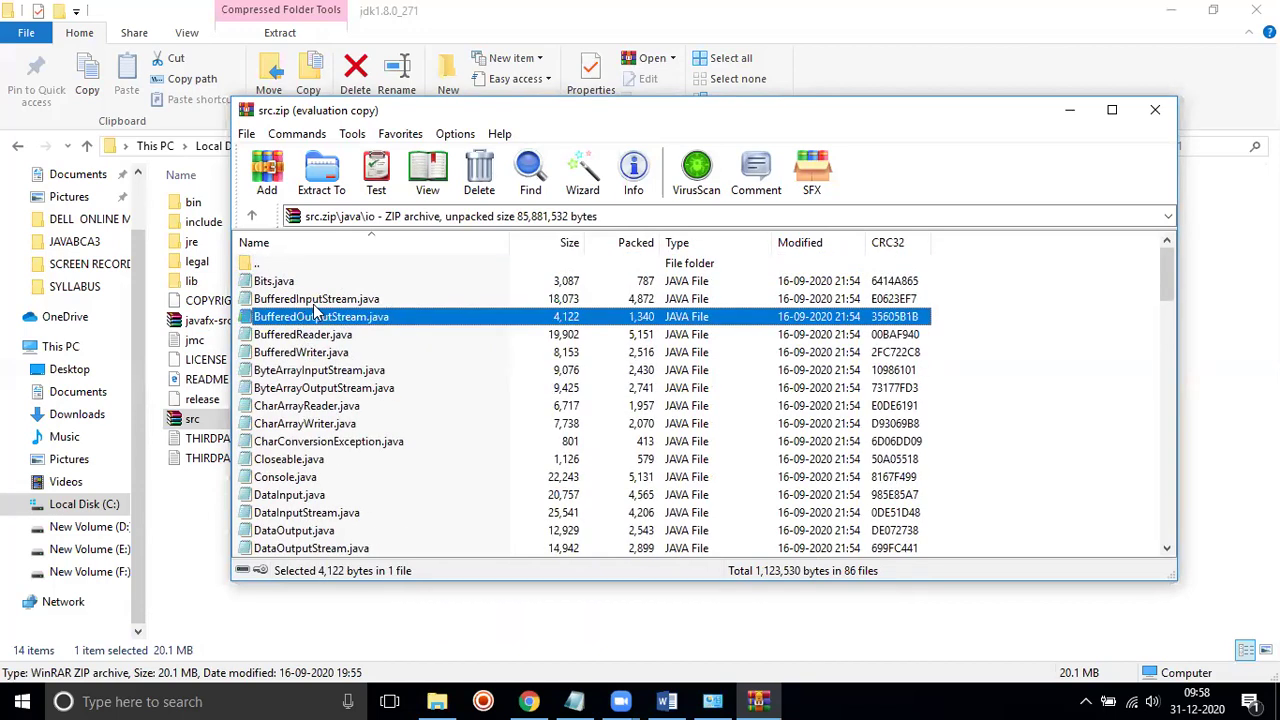
{"action": "left_click", "coordinate": [316, 301]}
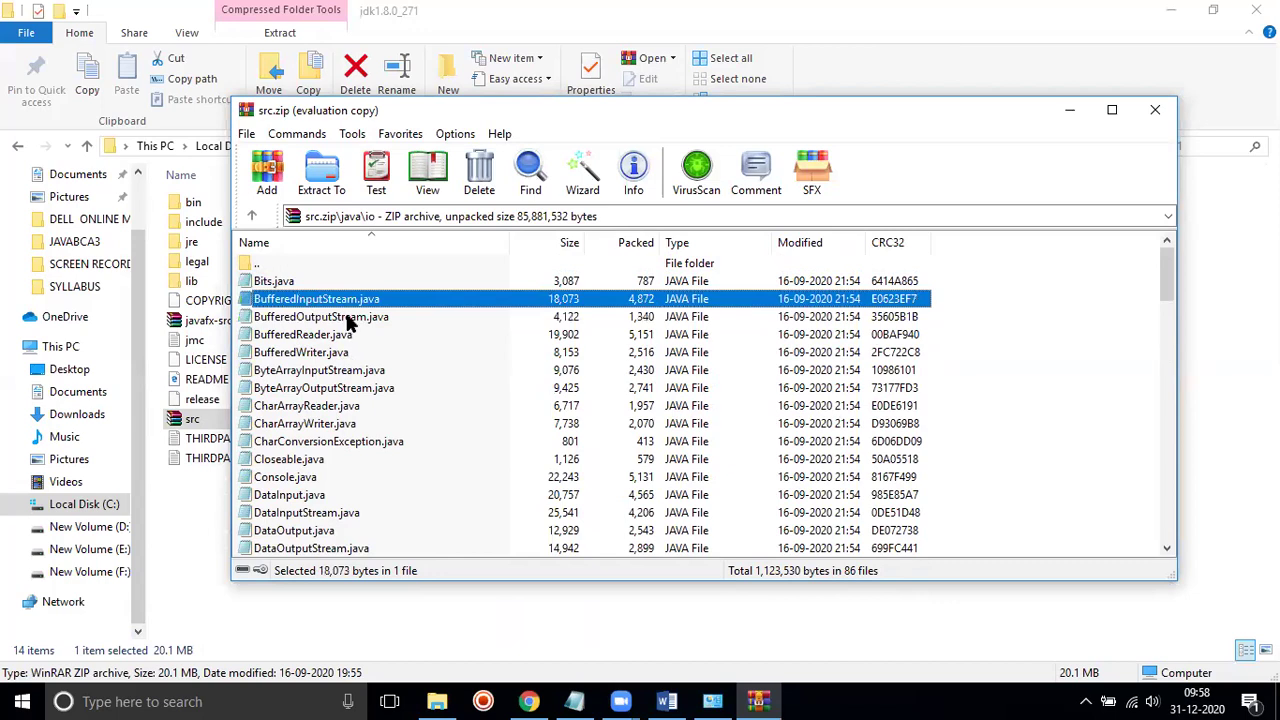
{"action": "left_click", "coordinate": [349, 322]}
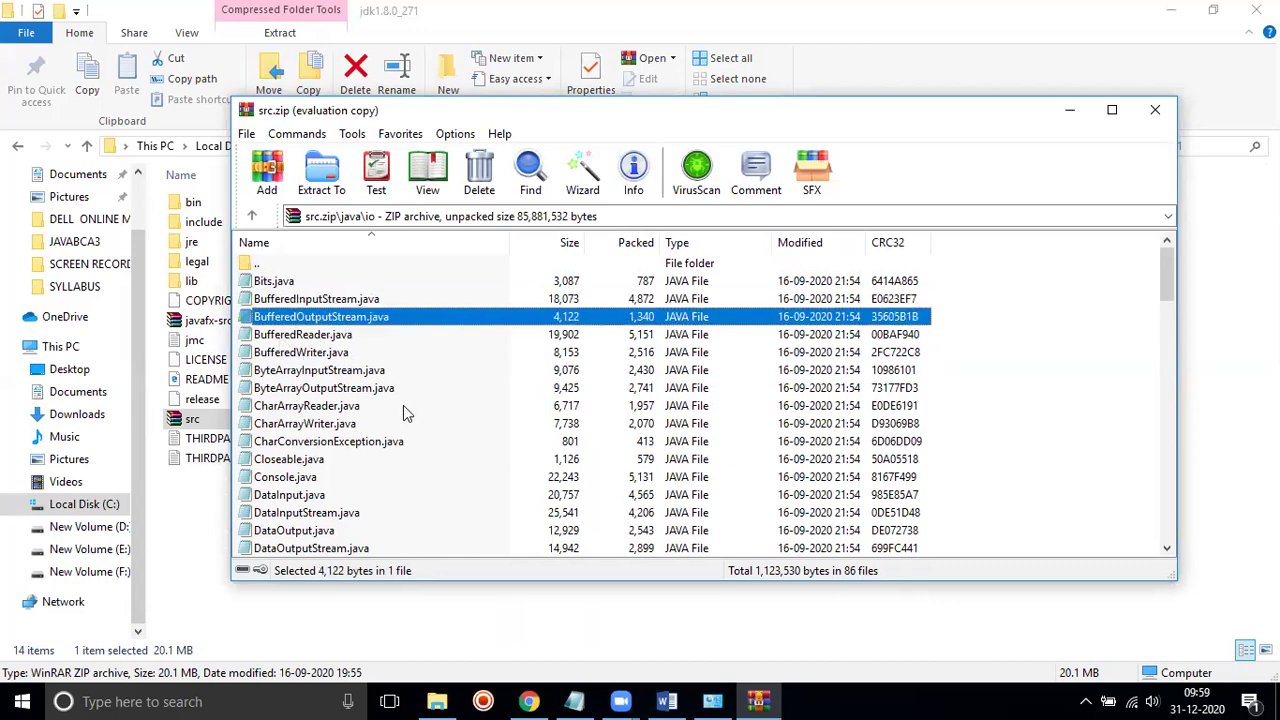
{"action": "scroll", "coordinate": [296, 420], "scroll_direction": "down", "scroll_amount": 3}
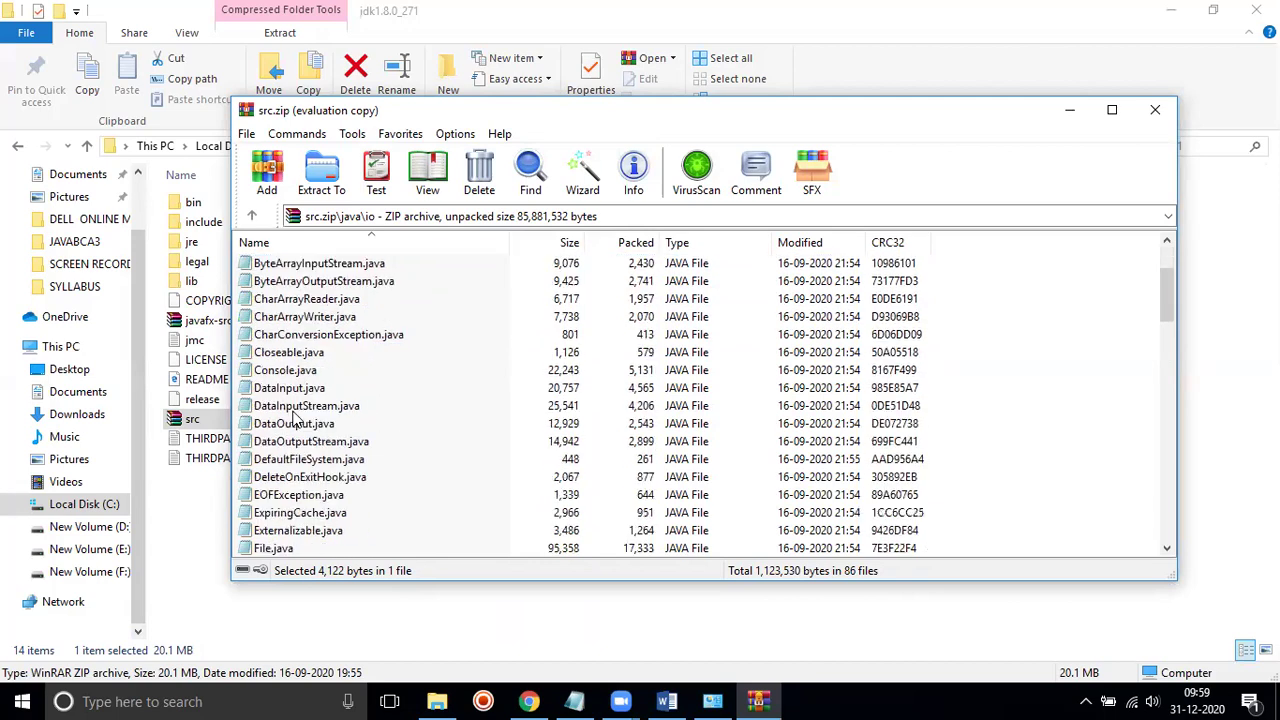
{"action": "scroll", "coordinate": [296, 420], "scroll_direction": "down", "scroll_amount": 6}
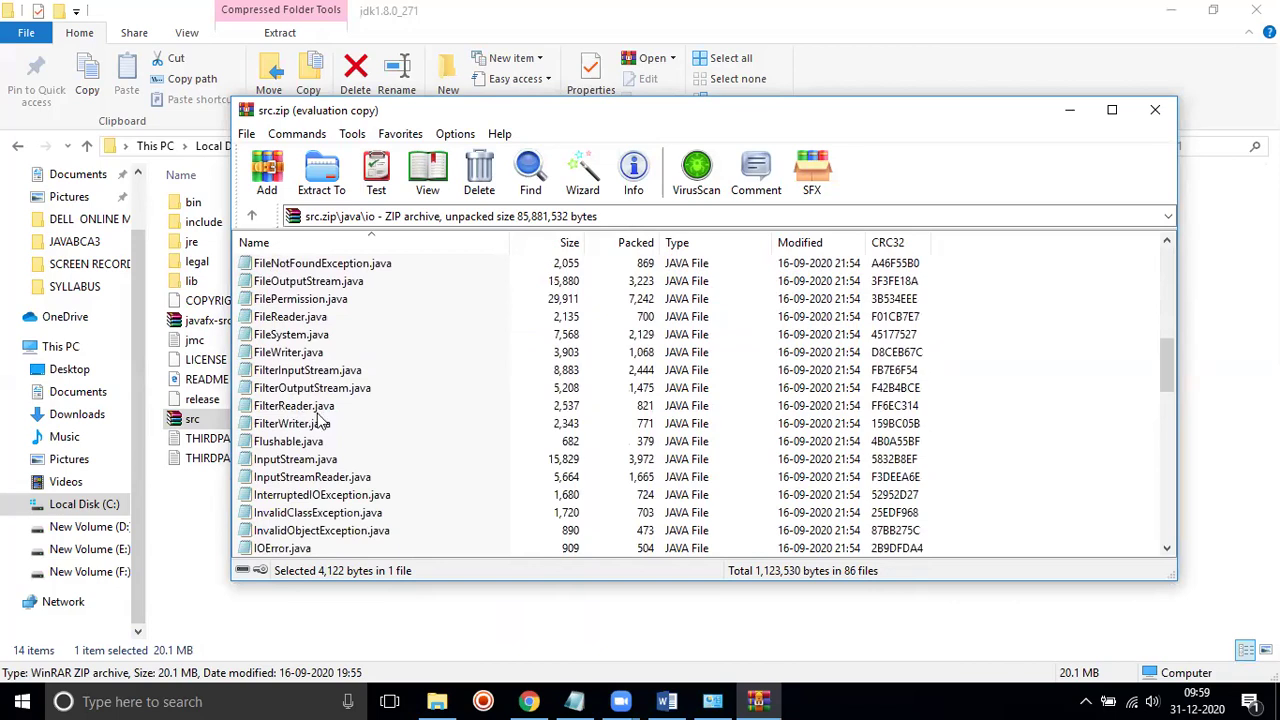
{"action": "scroll", "coordinate": [310, 425], "scroll_direction": "up", "scroll_amount": 9}
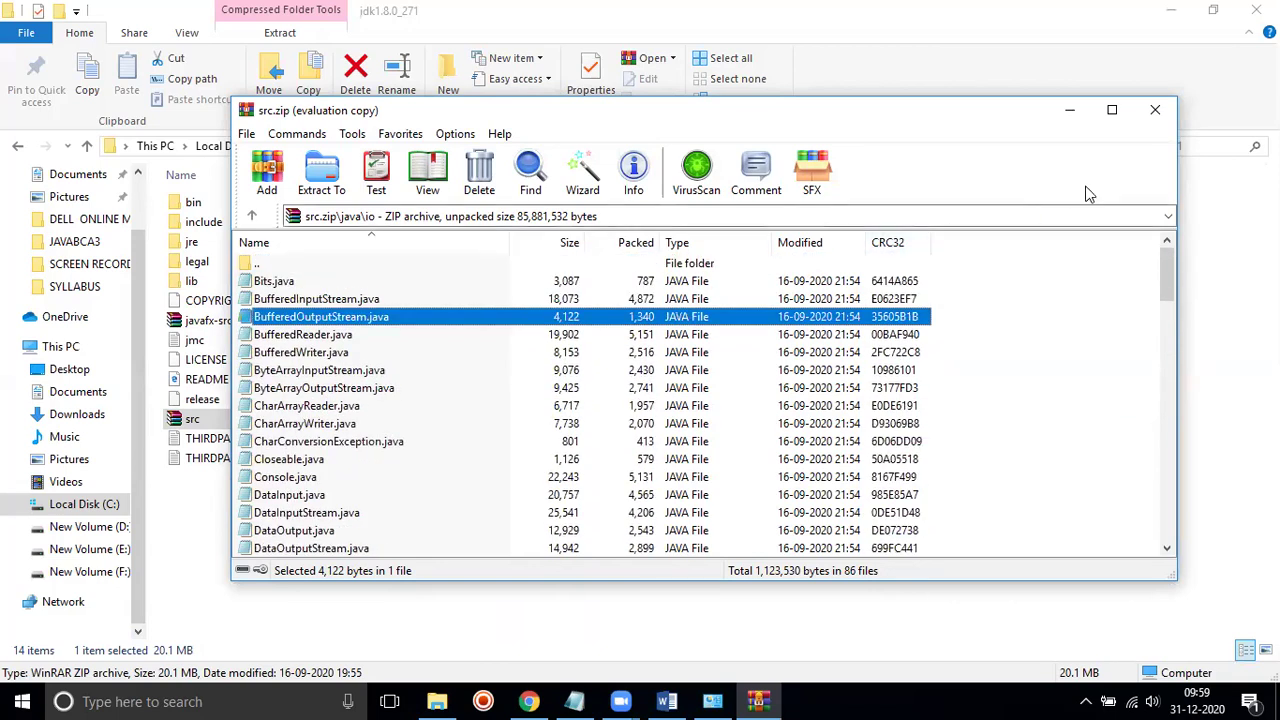
{"action": "left_click", "coordinate": [1155, 110]}
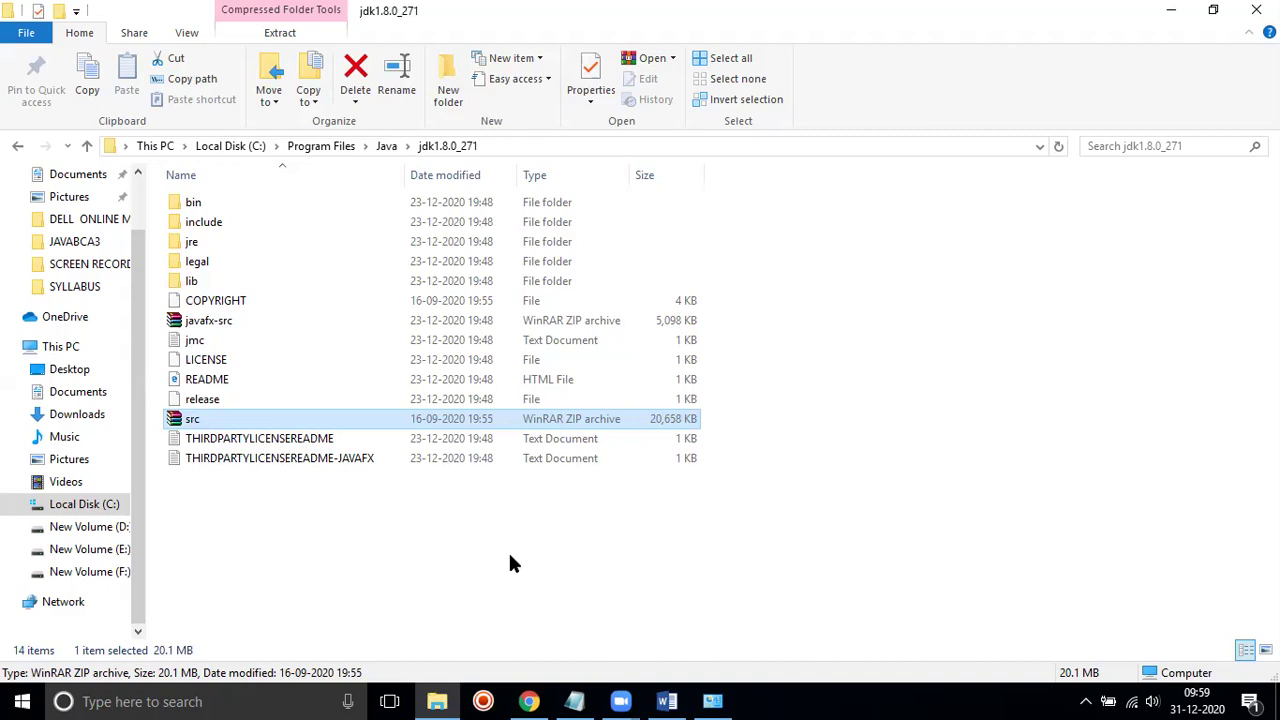
{"action": "left_click", "coordinate": [529, 701]}
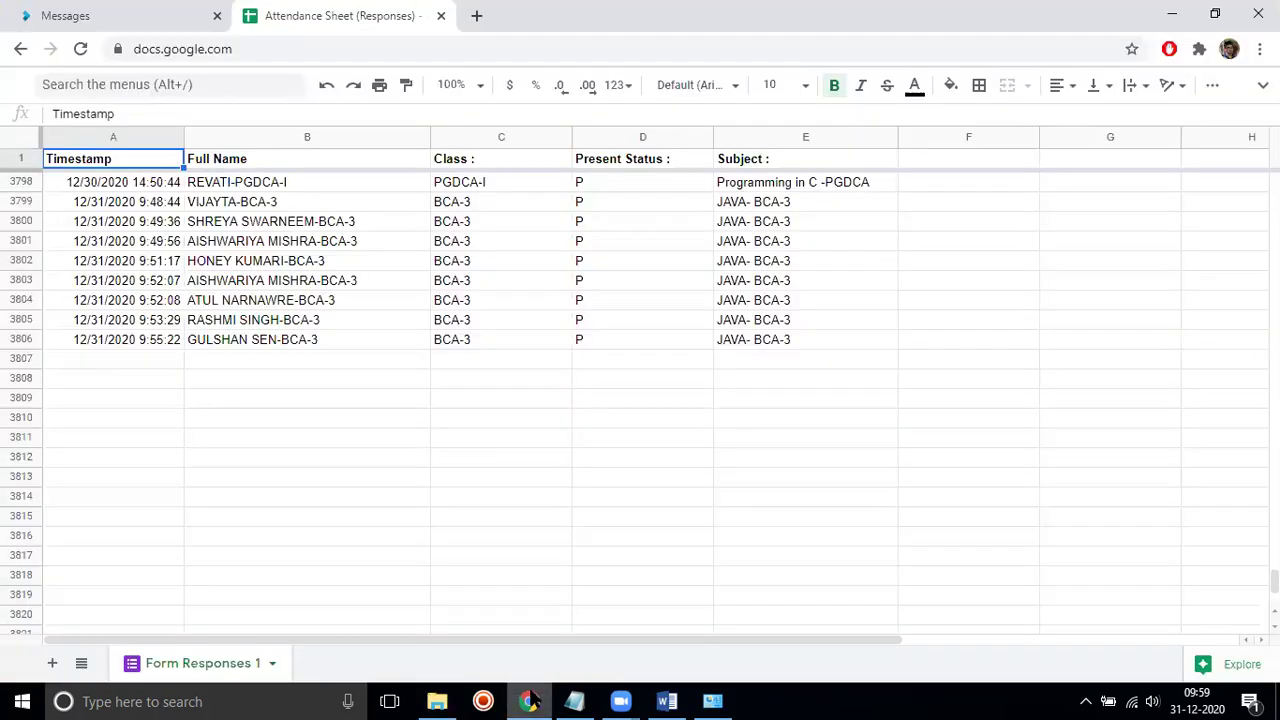
{"action": "left_click", "coordinate": [529, 701]}
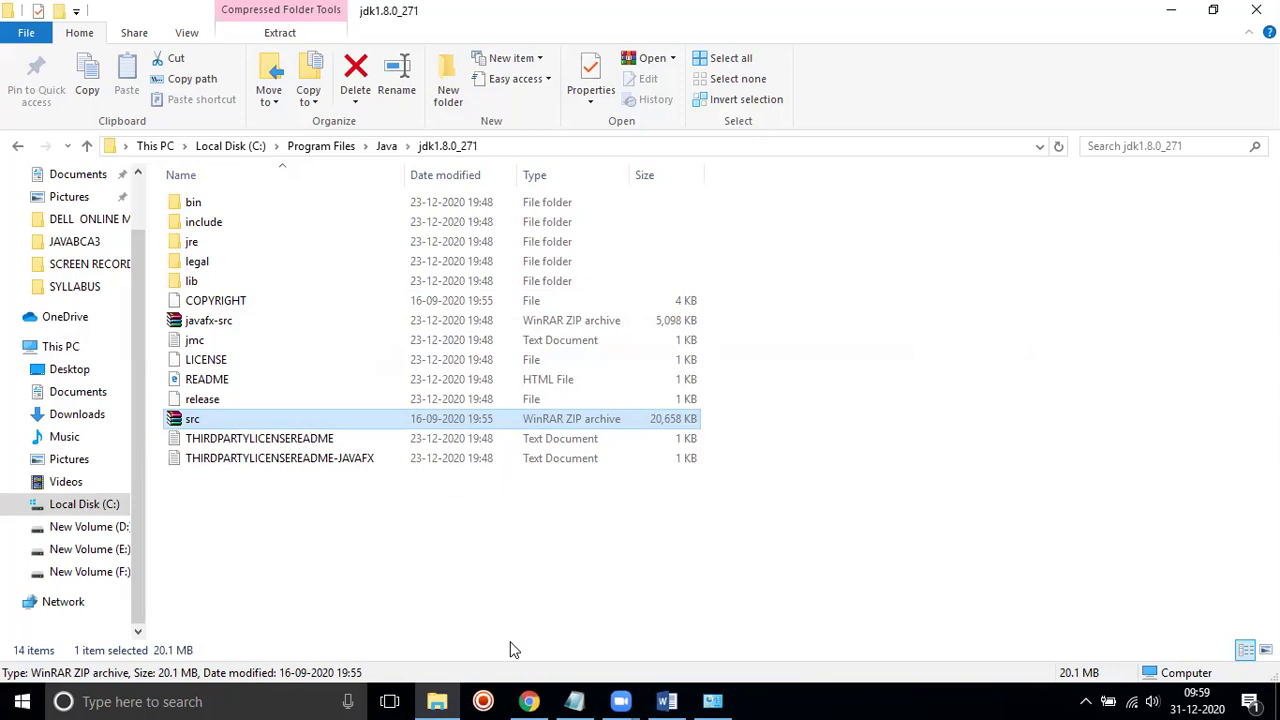
{"action": "left_click", "coordinate": [620, 701]}
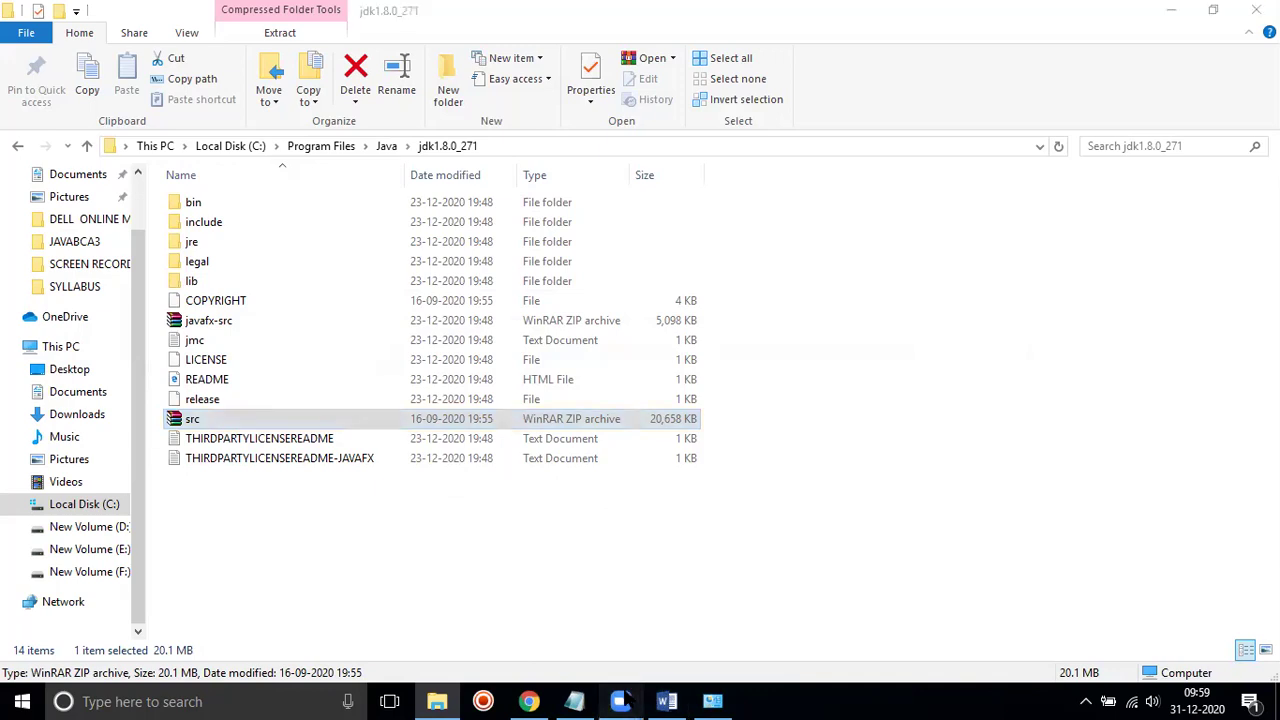
{"action": "left_click", "coordinate": [686, 635]}
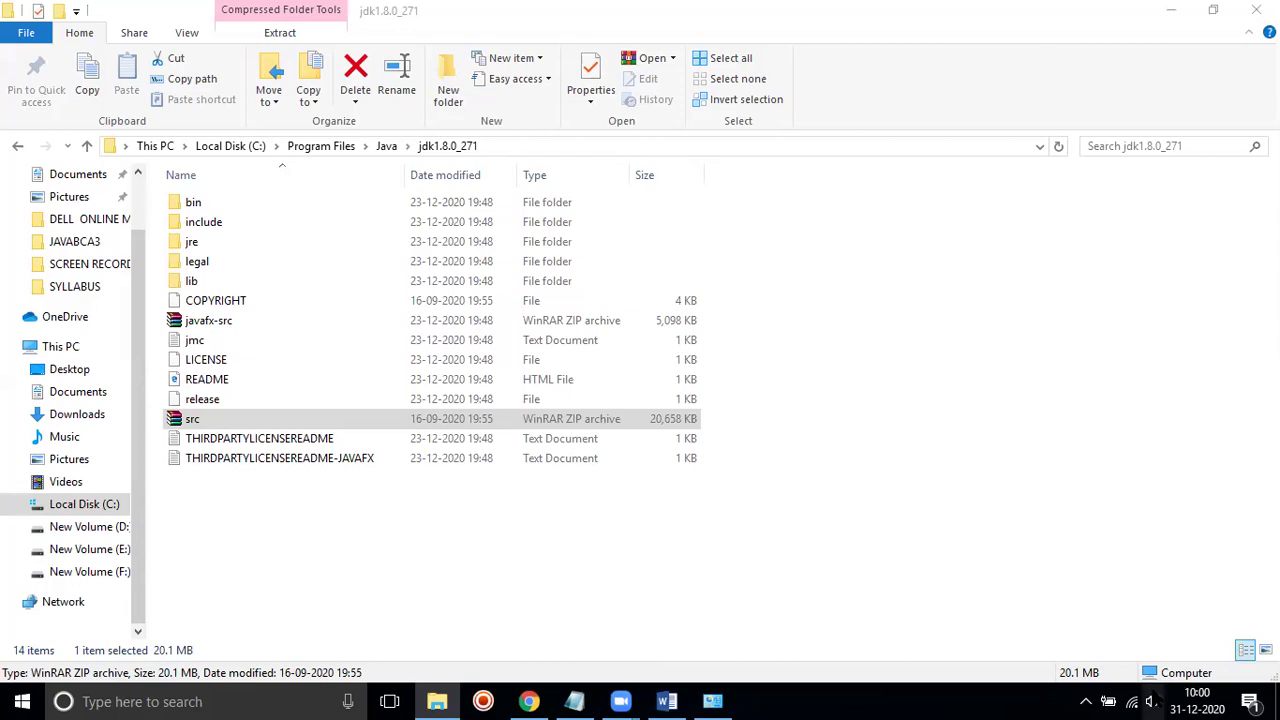
{"action": "left_click", "coordinate": [1152, 701]}
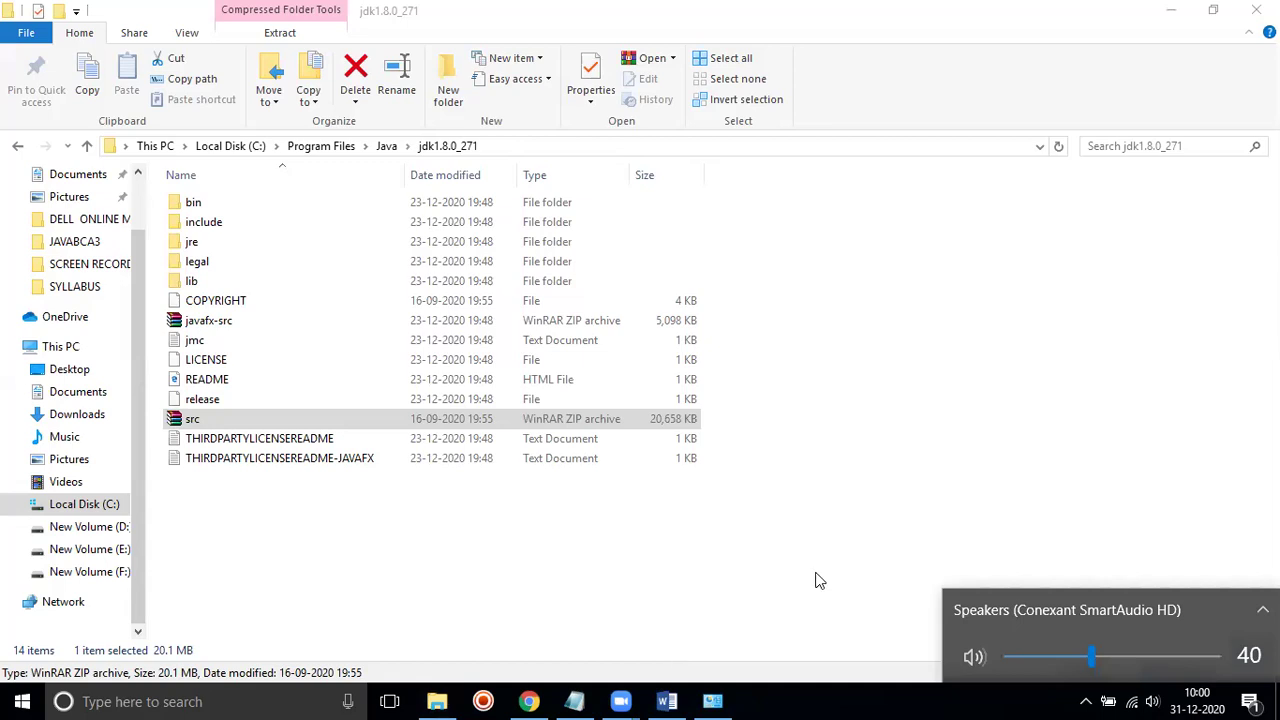
{"action": "key", "text": "Escape"}
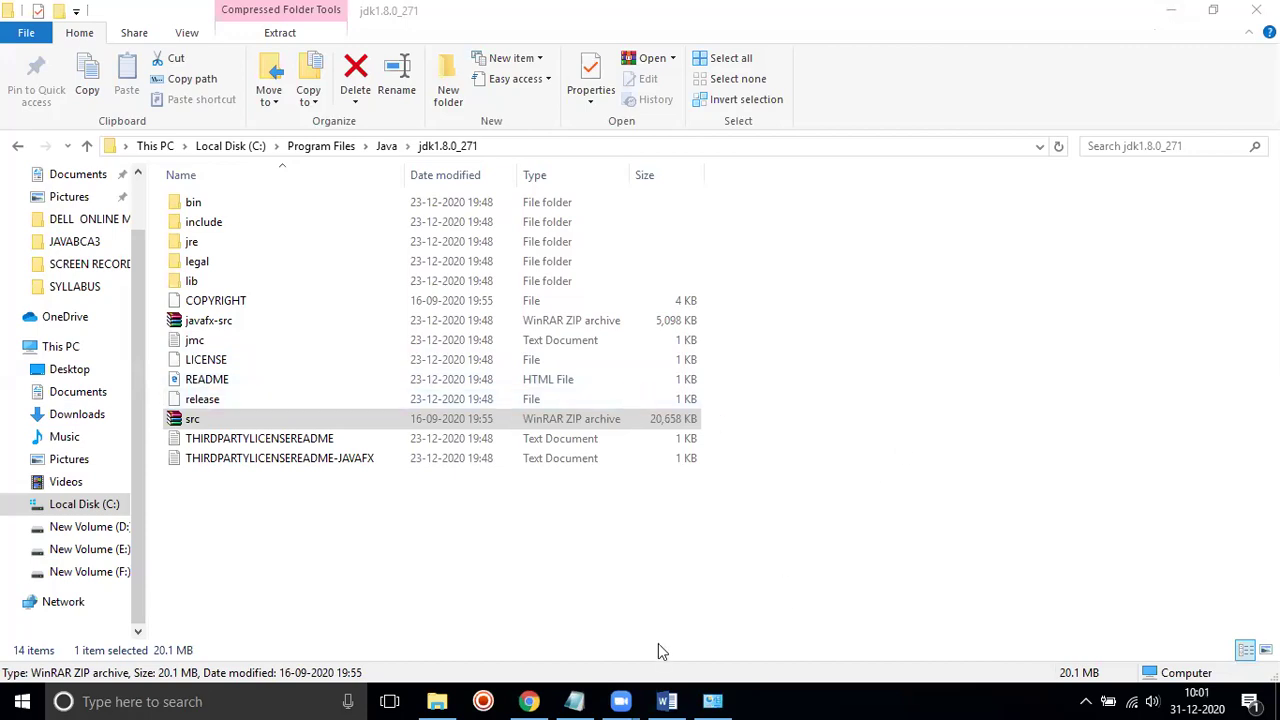
Step: Switch to Notepad, start a new blank document and write "front end- java se" on the first line
{"action": "left_click", "coordinate": [574, 701]}
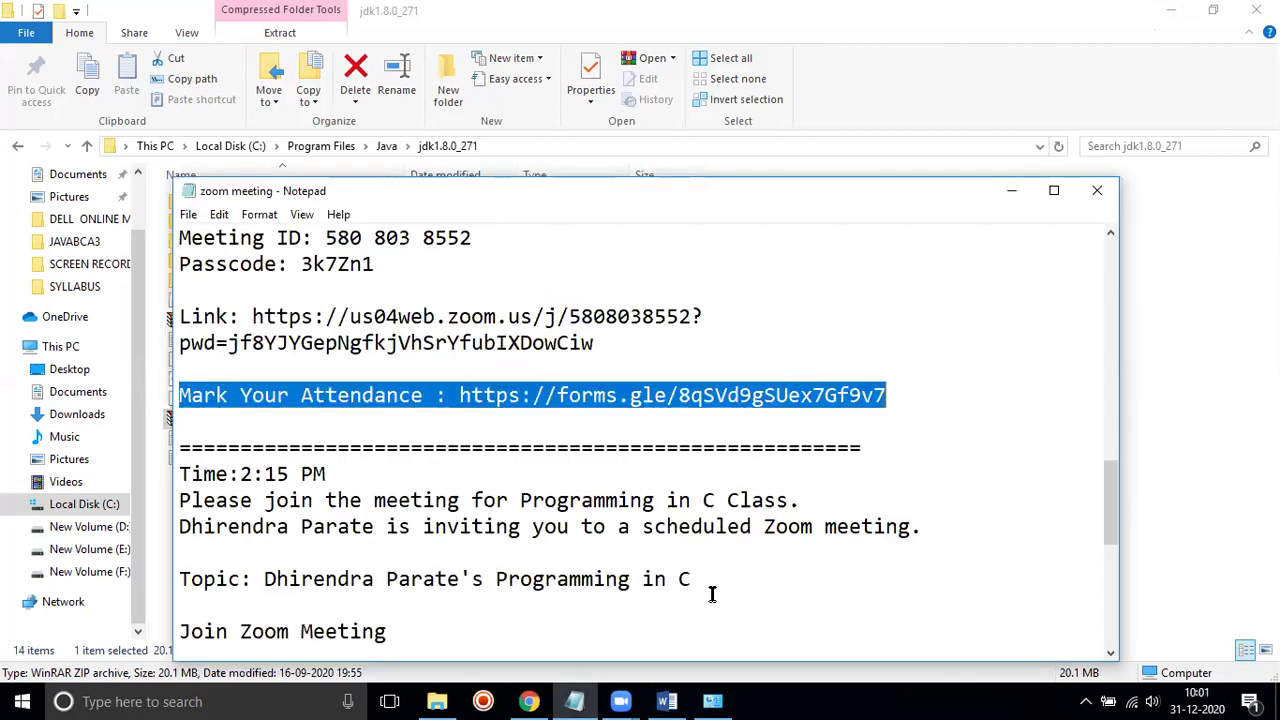
{"action": "key", "text": "ctrl+f"}
{"action": "left_click", "coordinate": [522, 413]}
{"action": "key", "text": "ctrl+n"}
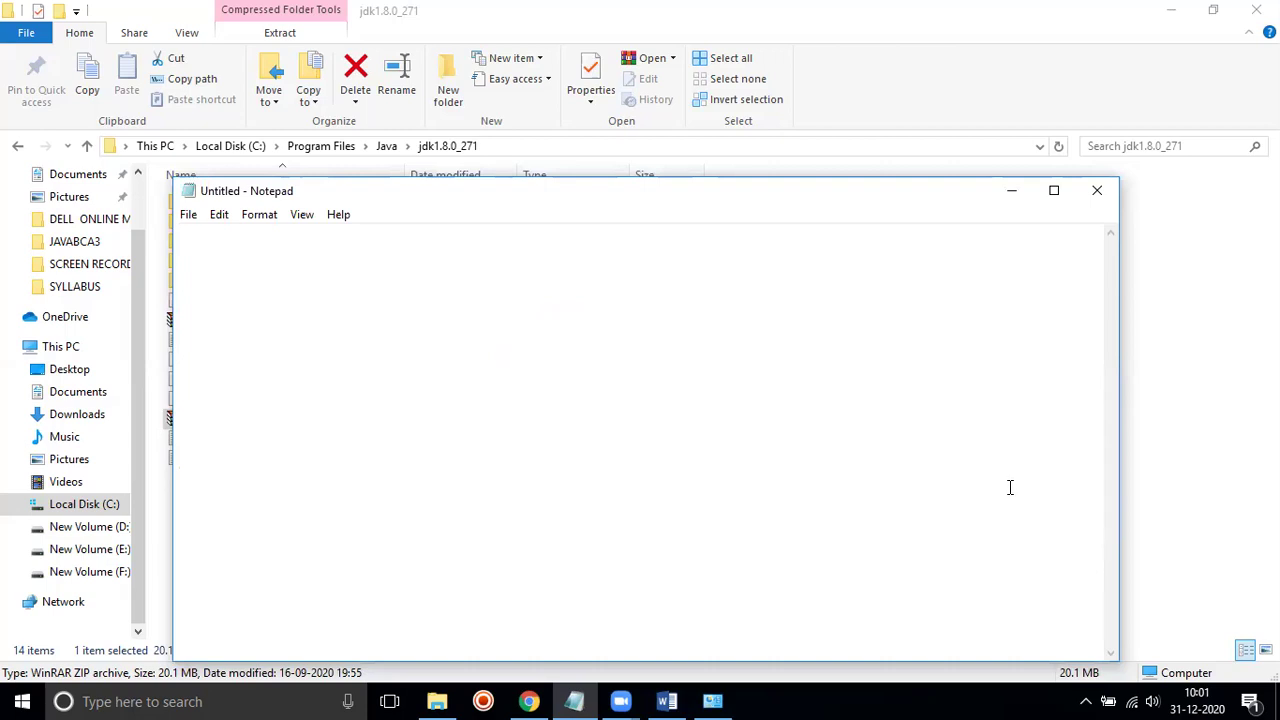
{"action": "type", "text": "front end"}
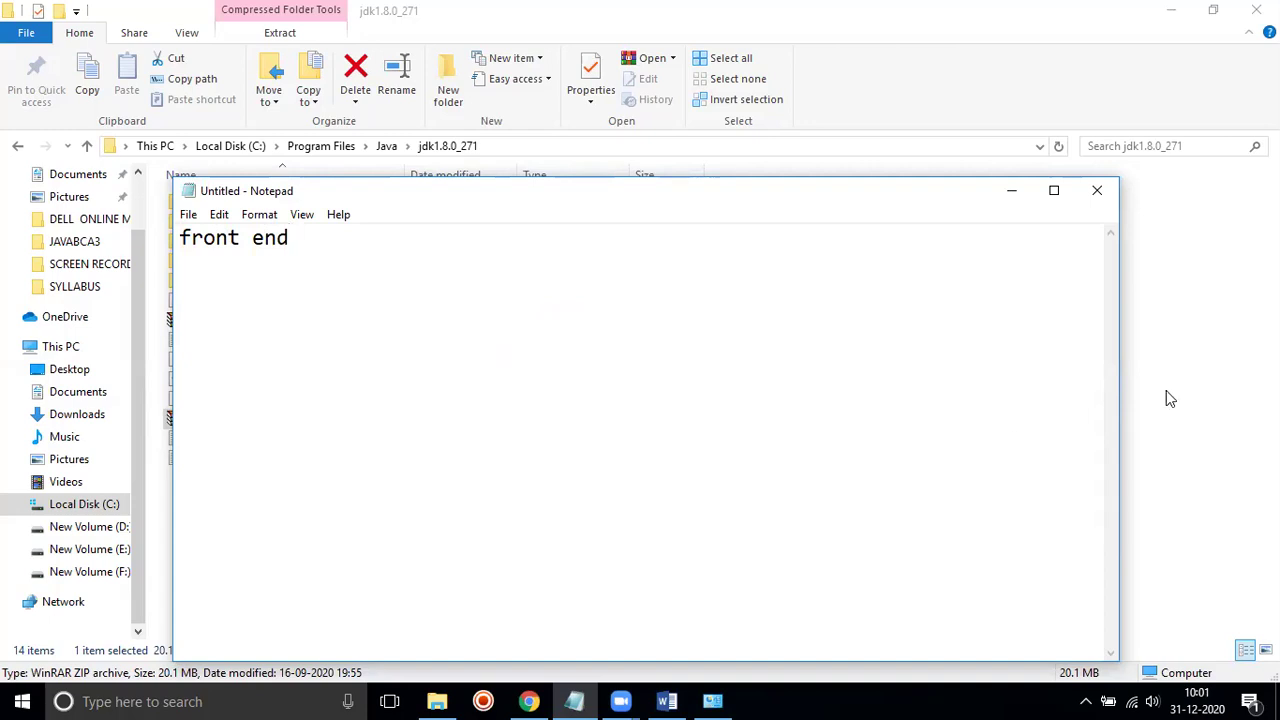
{"action": "type", "text": "- "}
{"action": "type", "text": "java s"}
{"action": "type", "text": "e "}
Step: Write "back end- mysql- MYSQL CONNECTOR-" on the second line and highlight the words MYSQL CONNECTOR
{"action": "type", "text": "back end"}
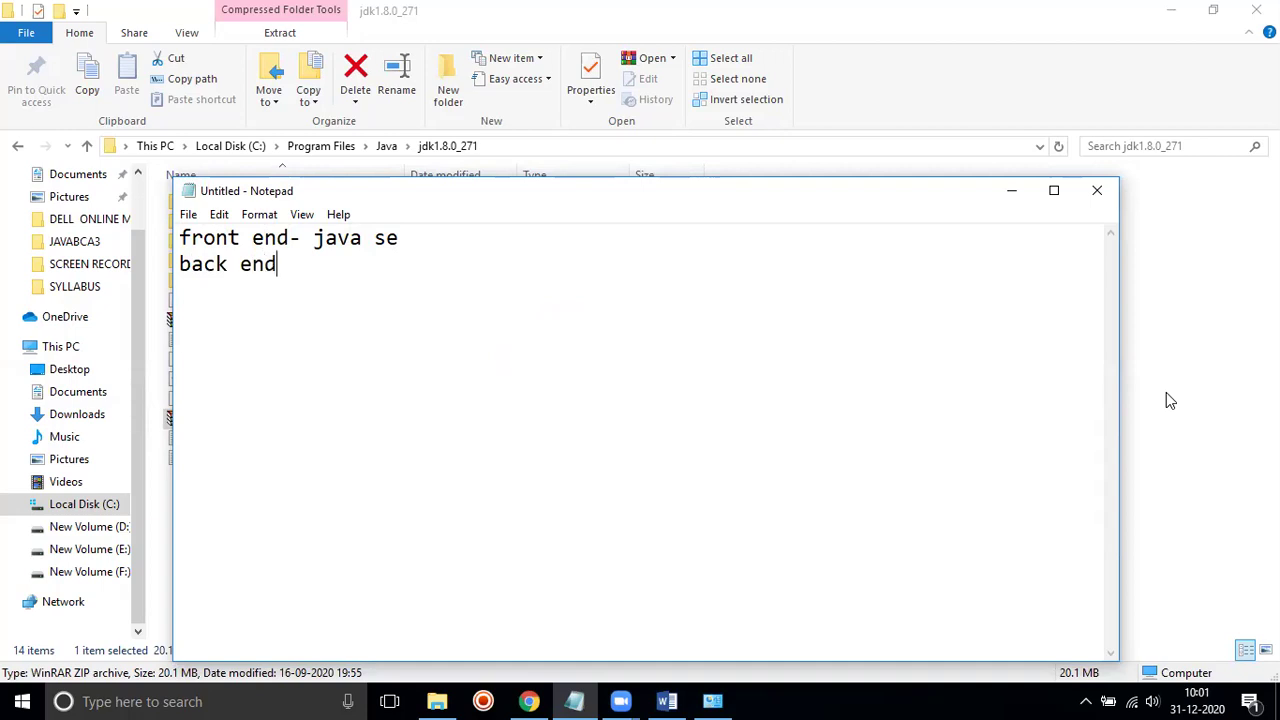
{"action": "type", "text": "- mysql-"}
{"action": "type", "text": "M"}
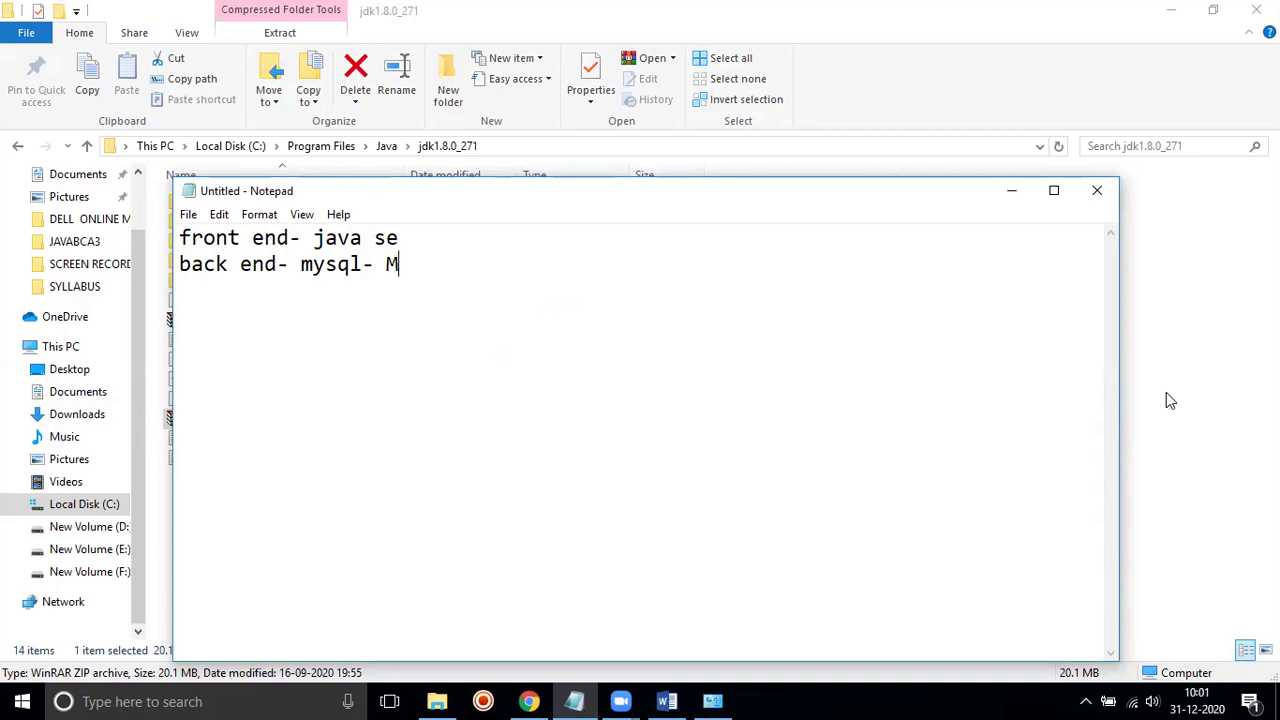
{"action": "type", "text": "YQ"}
{"action": "key", "text": "BackSpace"}
{"action": "type", "text": "SQL"}
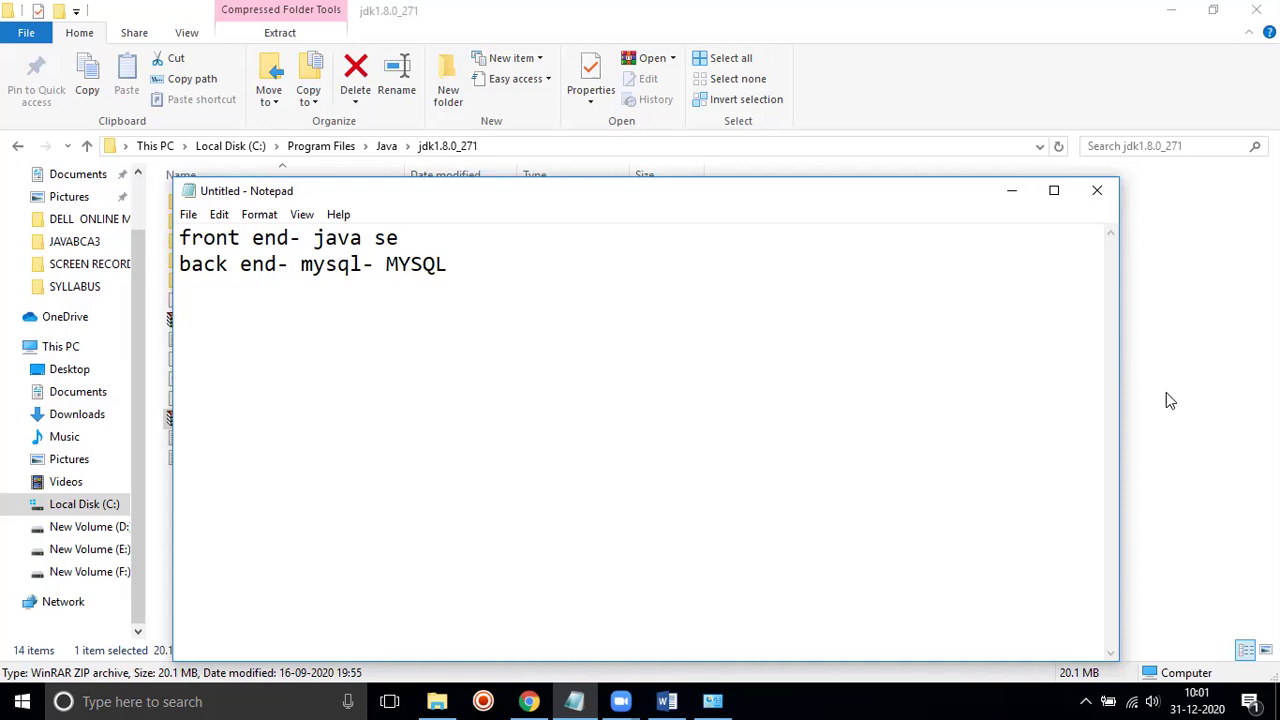
{"action": "type", "text": " CONNECTOR"}
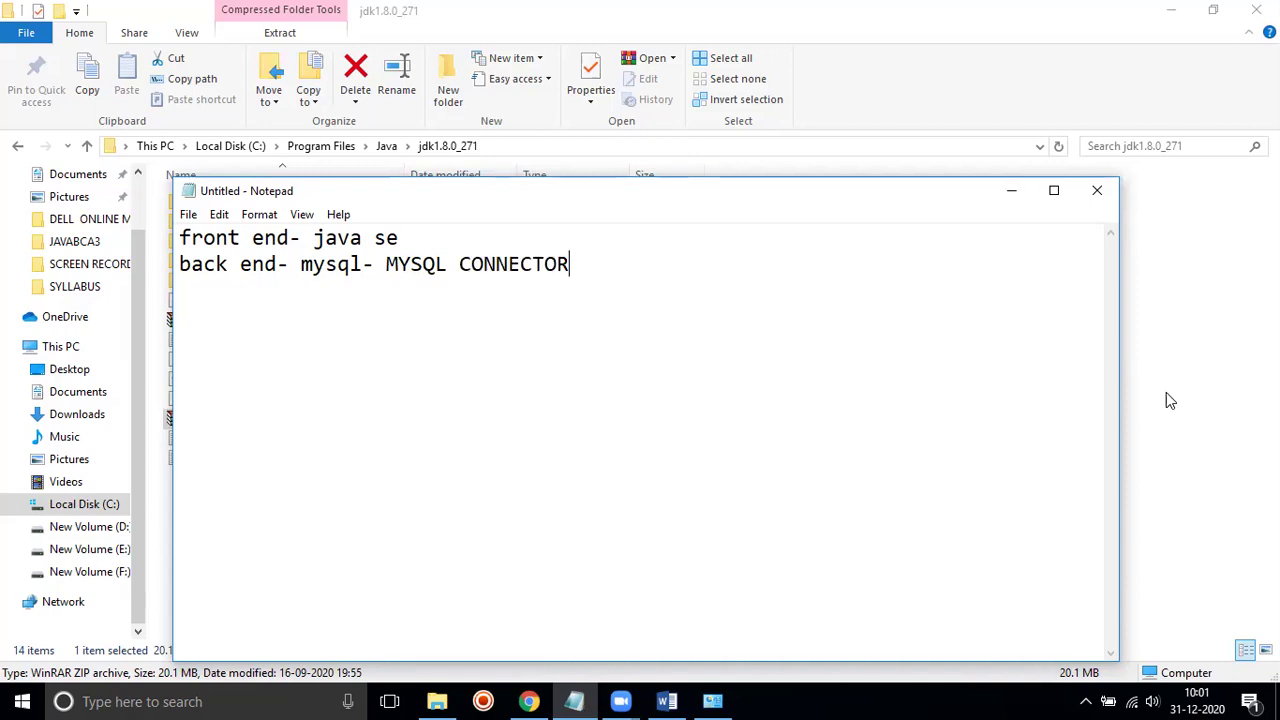
{"action": "type", "text": "-"}
{"action": "left_click", "coordinate": [302, 266]}
{"action": "left_click_drag", "start_coordinate": [312, 240], "coordinate": [569, 266]}
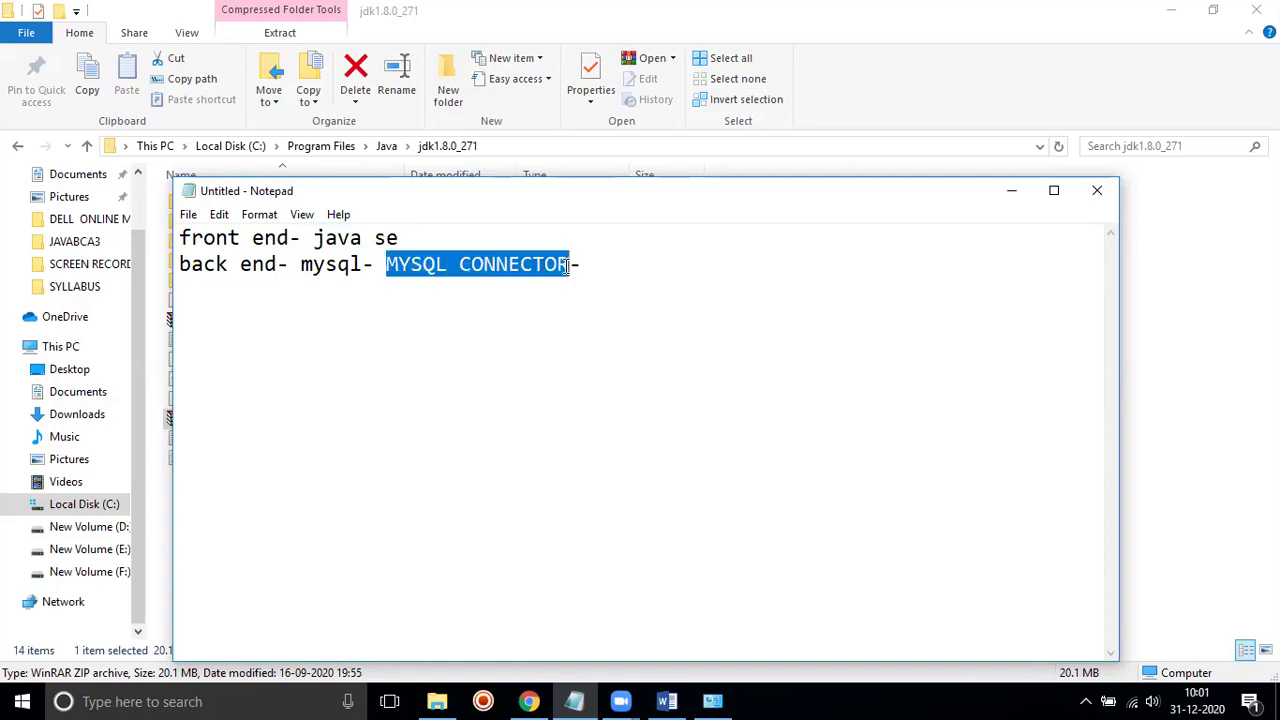
Step: Switch to Chrome and search for "MY SQL CONNECTOR" in a new tab
{"action": "left_click", "coordinate": [529, 701]}
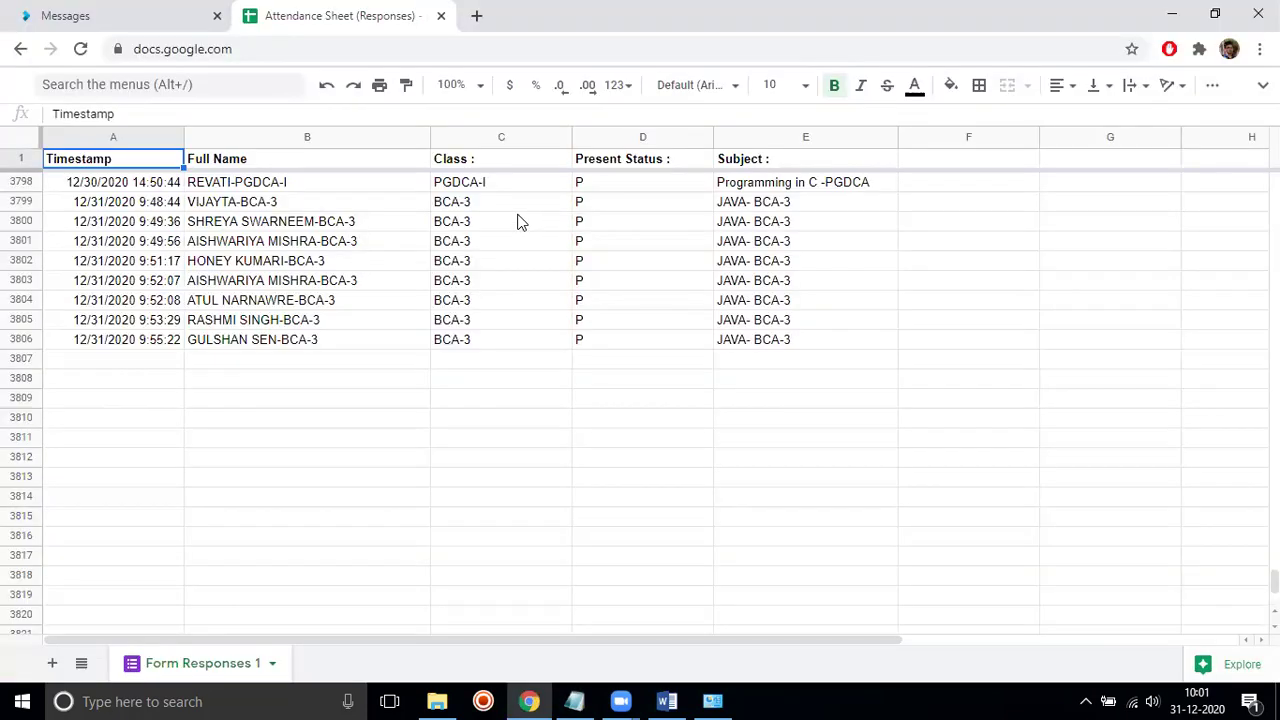
{"action": "left_click", "coordinate": [477, 17]}
{"action": "type", "text": "MY S"}
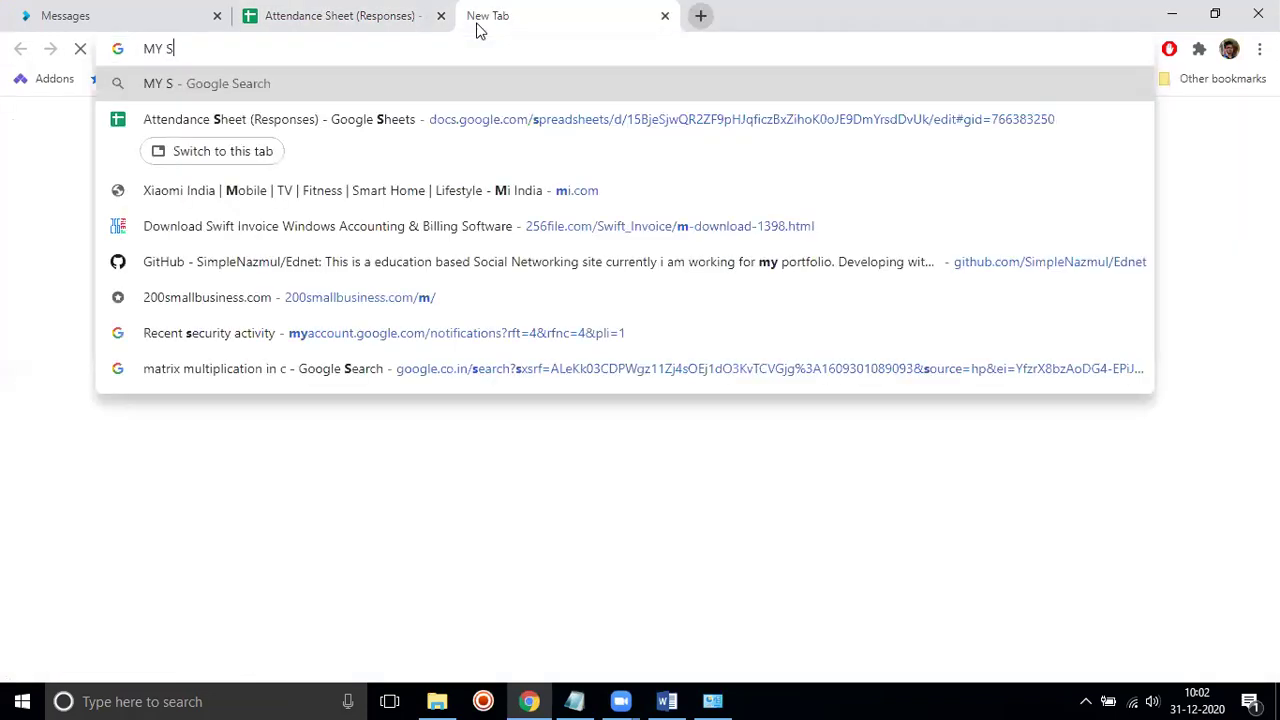
{"action": "type", "text": "QL CON"}
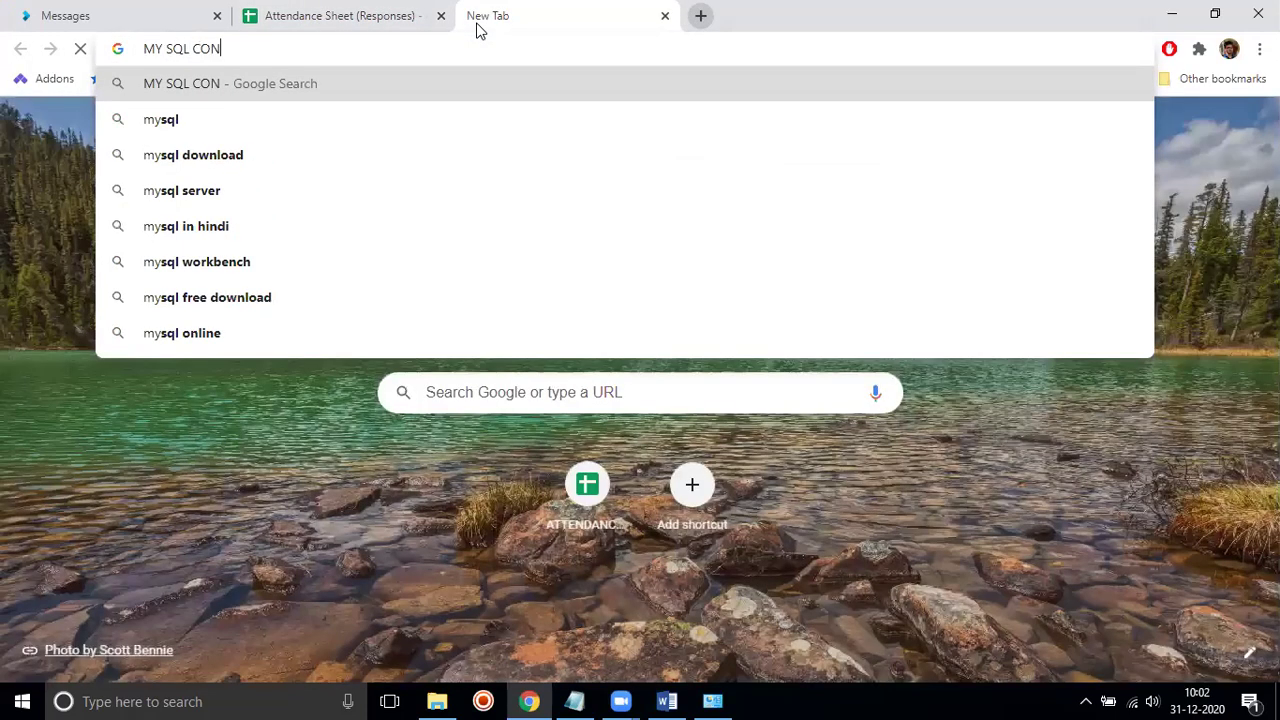
{"action": "type", "text": "NECTOR"}
{"action": "key", "text": "Return"}
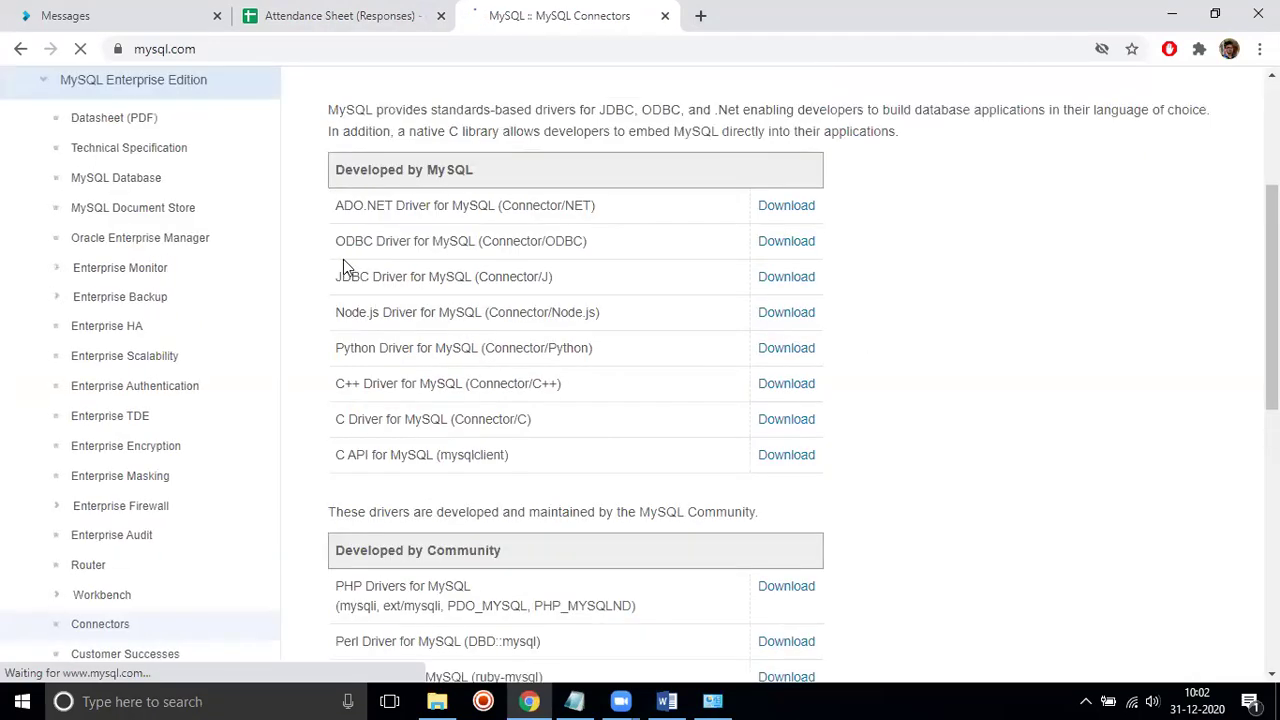
Step: Open the download page of the JDBC Driver for MySQL (Connector/J) and check which operating systems it offers
{"action": "left_click_drag", "start_coordinate": [338, 280], "coordinate": [648, 297]}
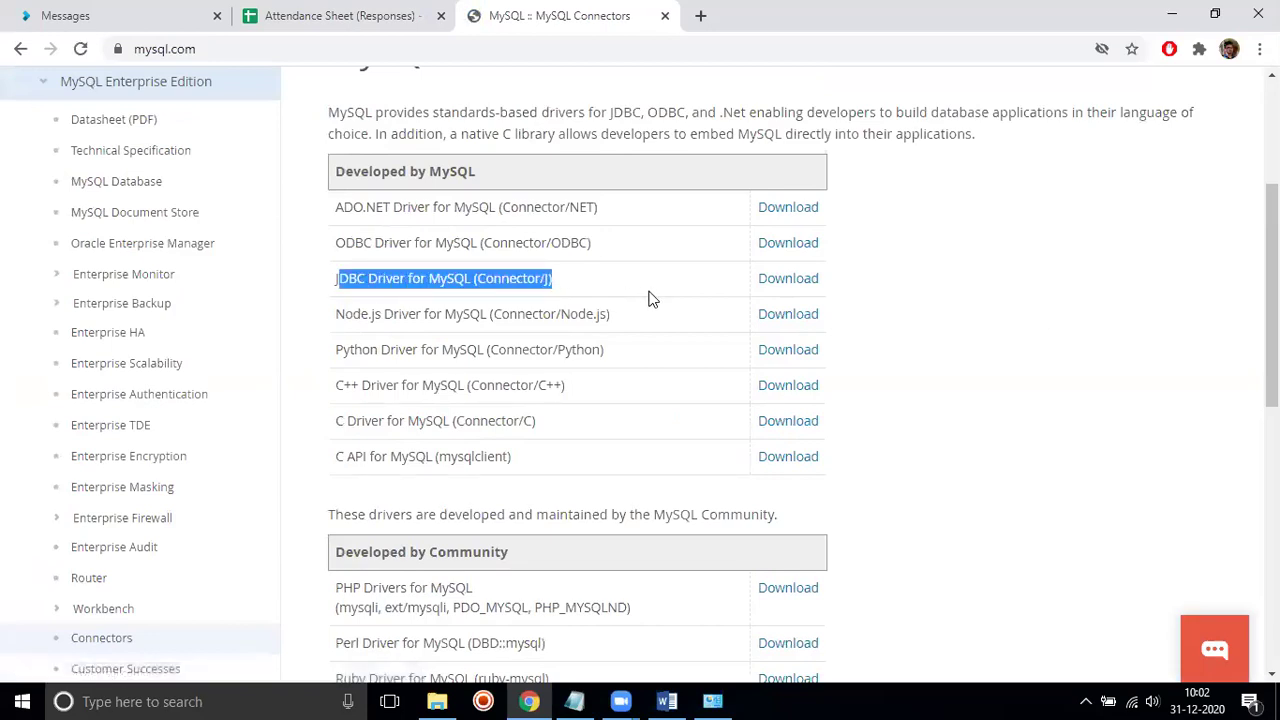
{"action": "left_click", "coordinate": [815, 285]}
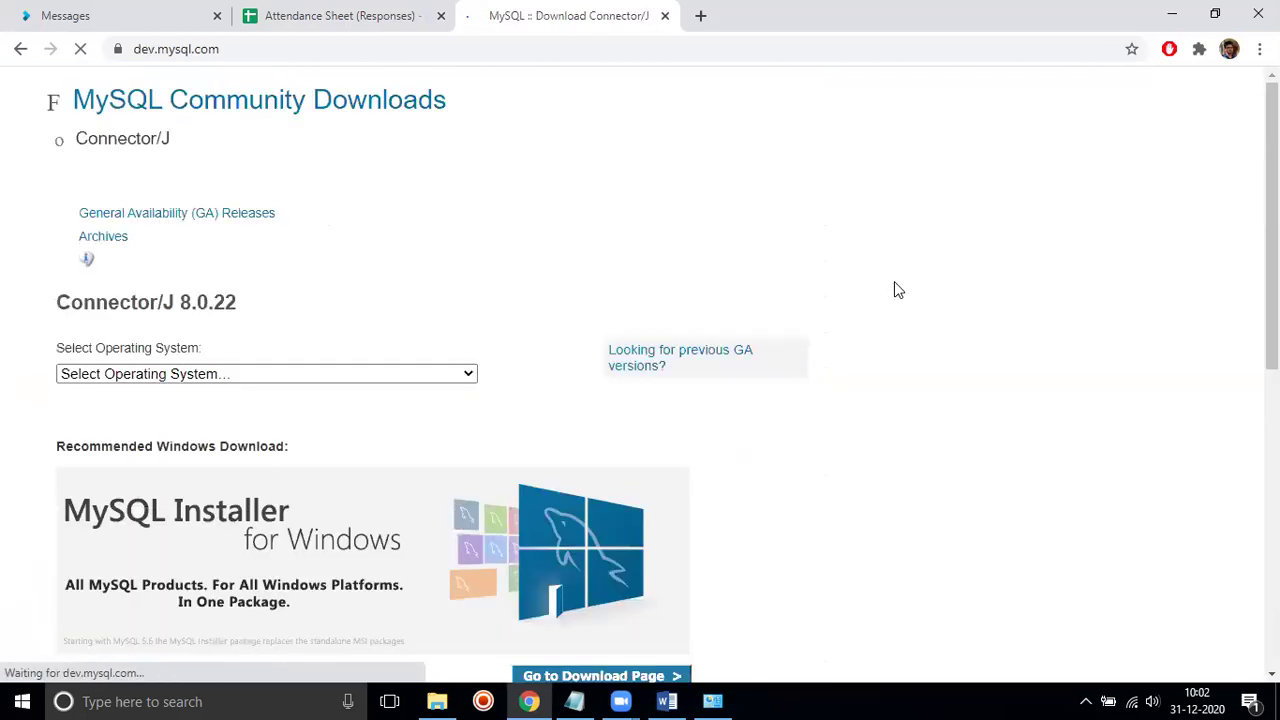
{"action": "left_click", "coordinate": [200, 368]}
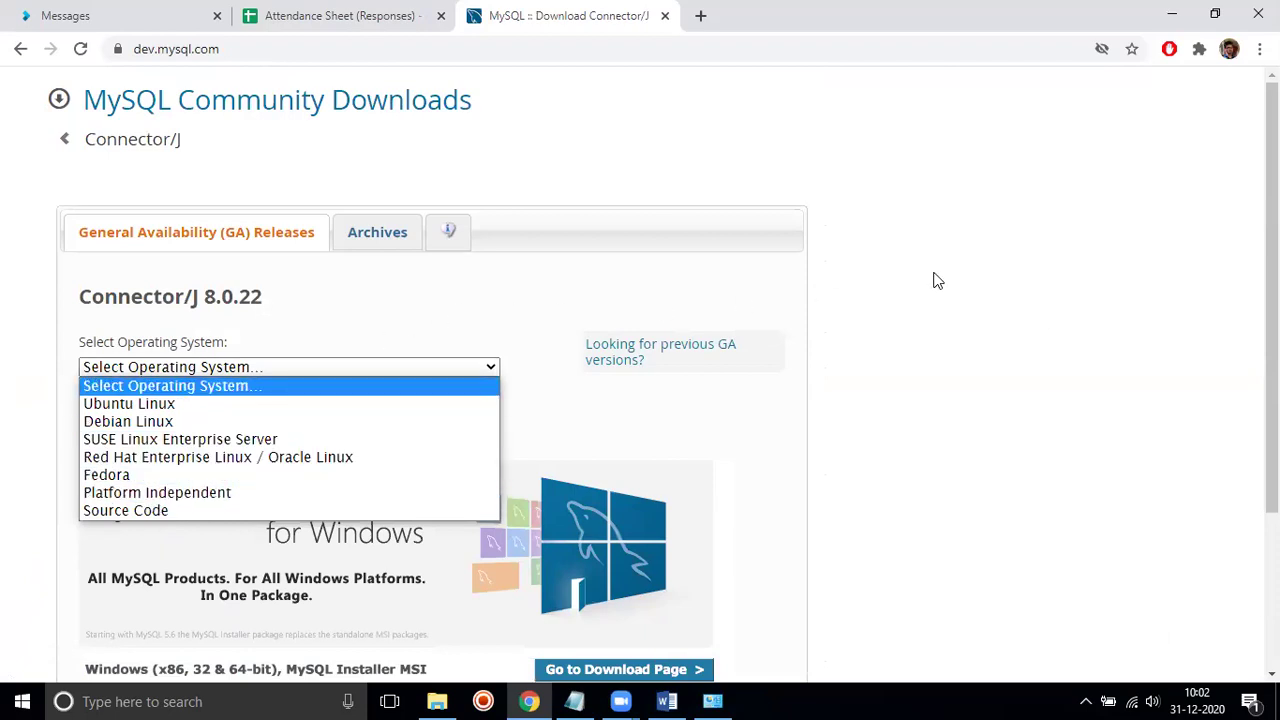
{"action": "left_click", "coordinate": [905, 340]}
{"action": "scroll", "coordinate": [881, 376], "scroll_direction": "down", "scroll_amount": 2}
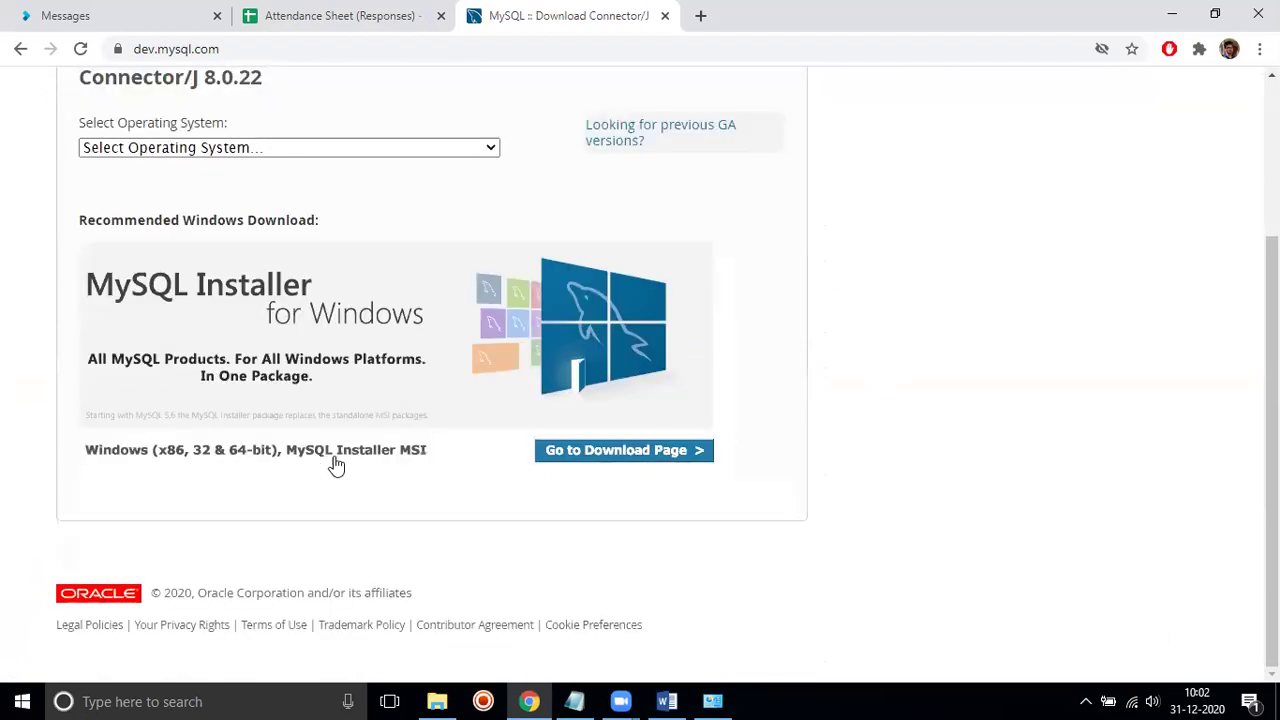
Step: Go to the MySQL Installer for Windows downloads, choose the 2.5M web-community installer and proceed to the Oracle account login
{"action": "left_click", "coordinate": [610, 455]}
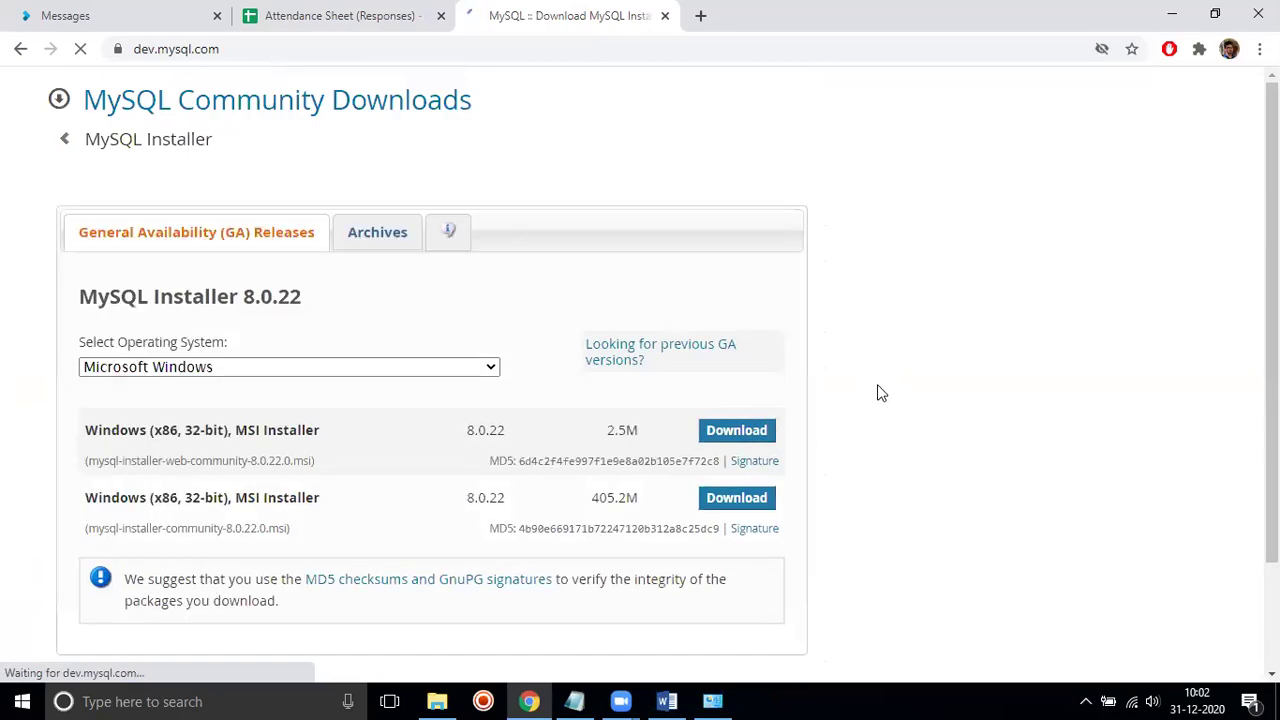
{"action": "left_click", "coordinate": [740, 433]}
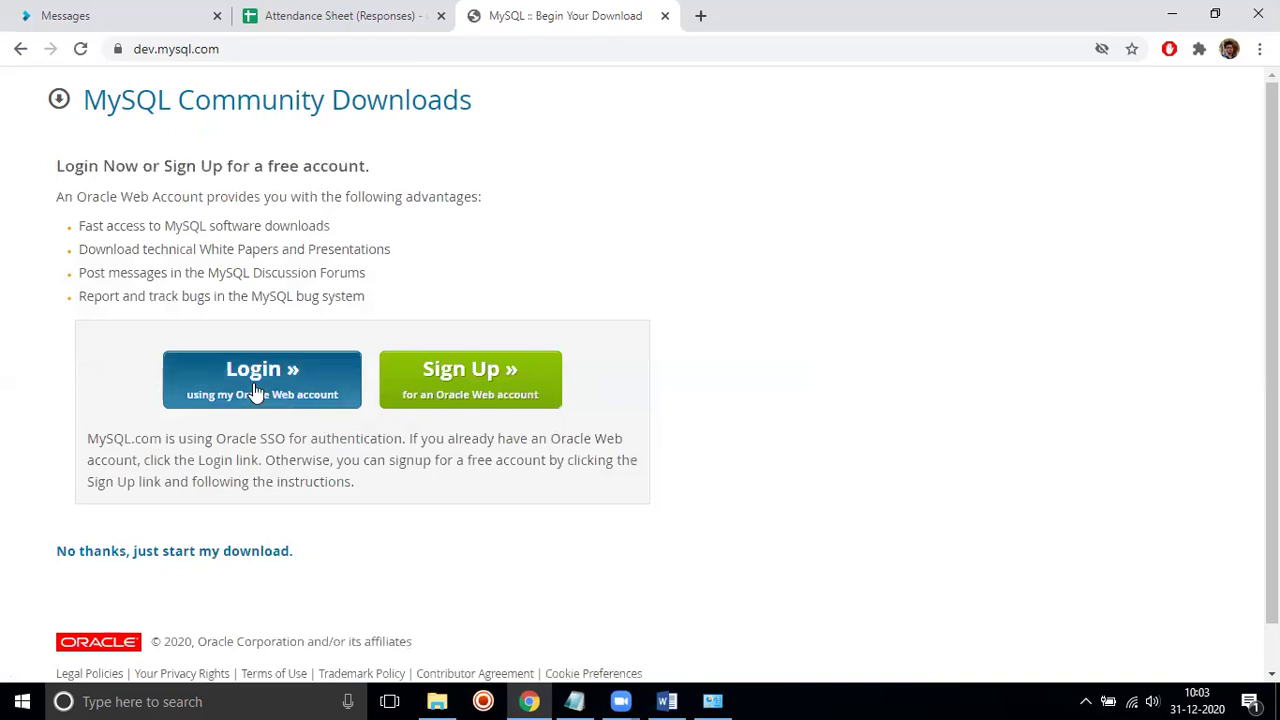
{"action": "left_click", "coordinate": [257, 397]}
Step: Close the Oracle login tab and return to the attendance sheet
{"action": "left_click", "coordinate": [340, 17]}
{"action": "left_click", "coordinate": [528, 16]}
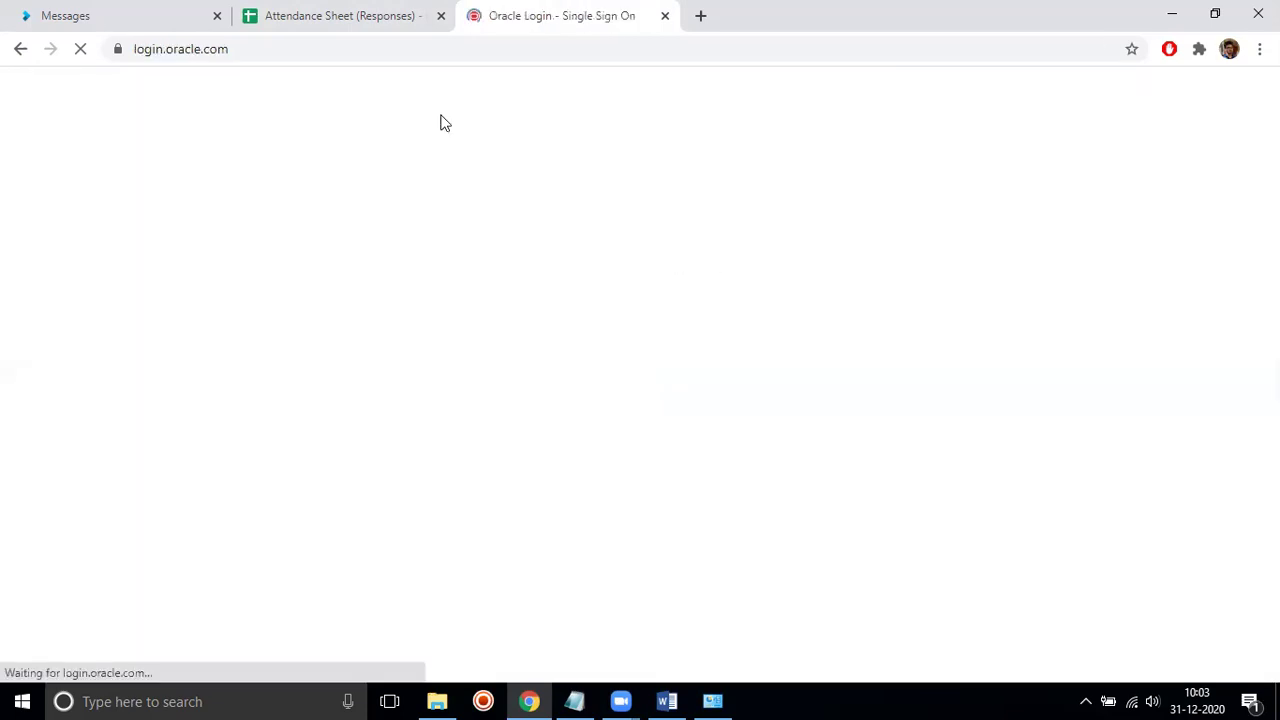
{"action": "left_click", "coordinate": [318, 8]}
{"action": "left_click", "coordinate": [640, 18]}
{"action": "left_click", "coordinate": [664, 16]}
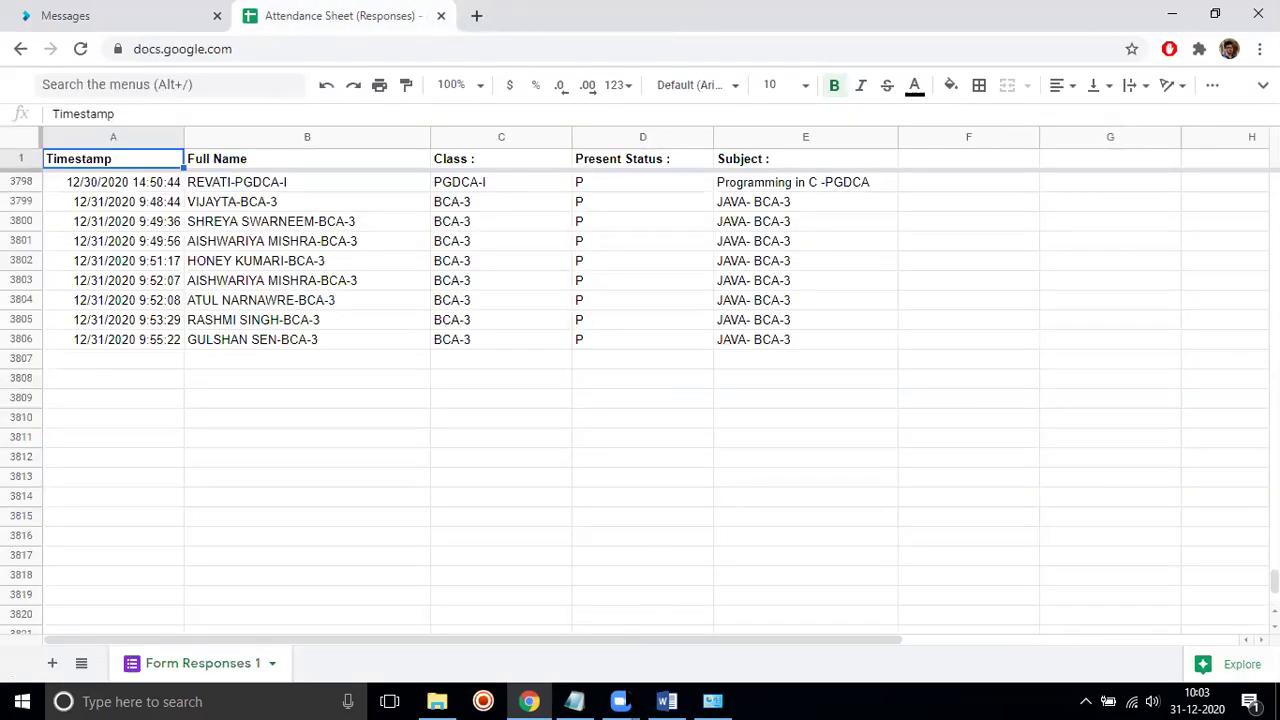
Step: Switch to File Explorer and review the full path of the jdk1.8.0_271 folder and its src archive
{"action": "left_click", "coordinate": [437, 701]}
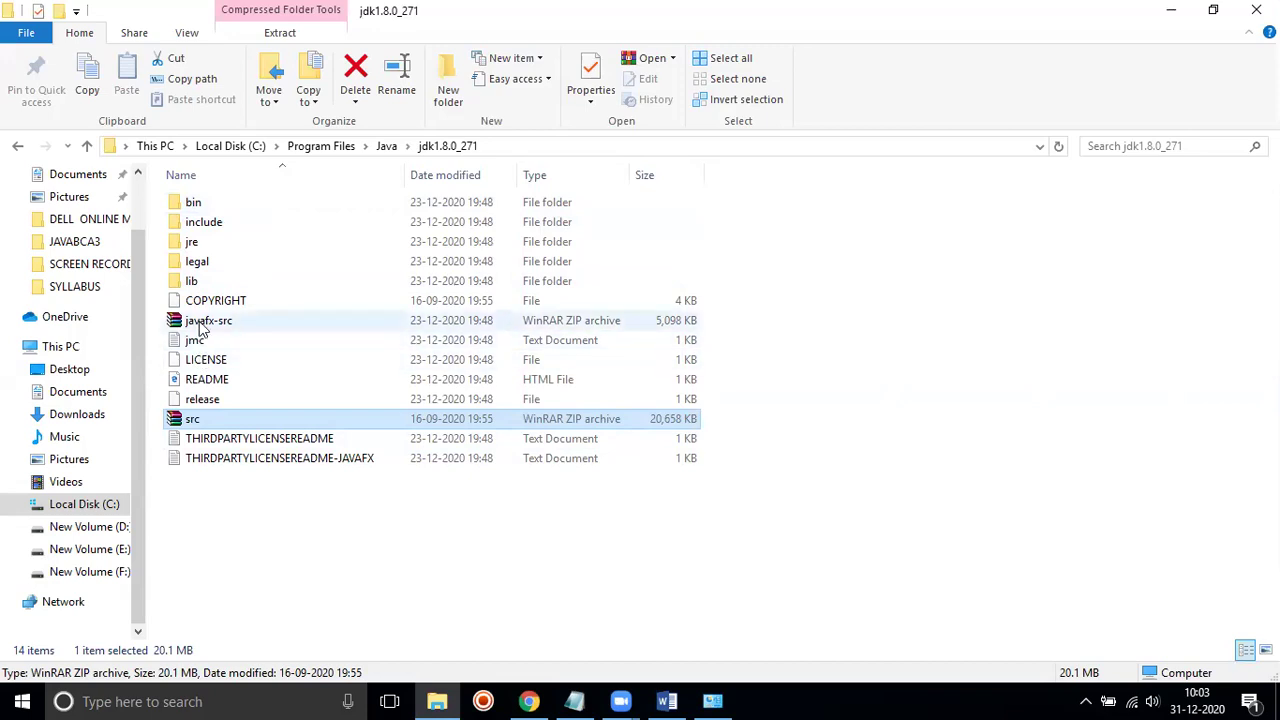
{"action": "left_click", "coordinate": [277, 577]}
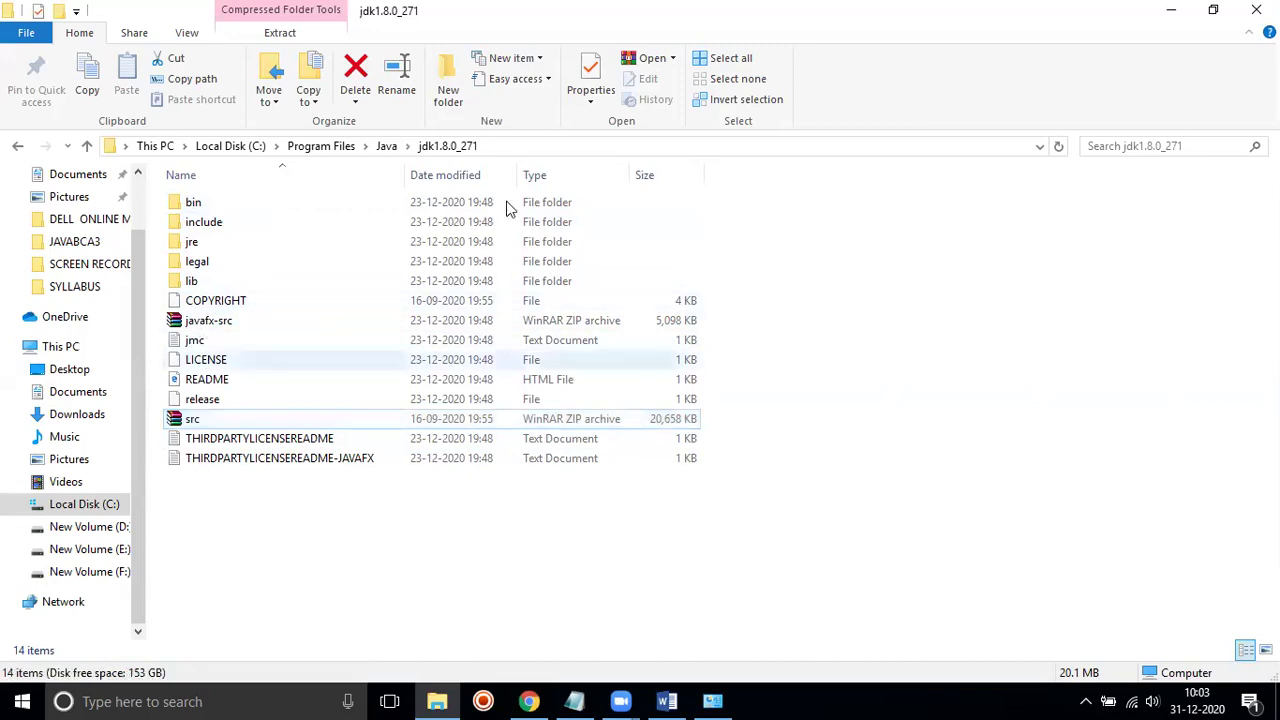
{"action": "left_click", "coordinate": [560, 148]}
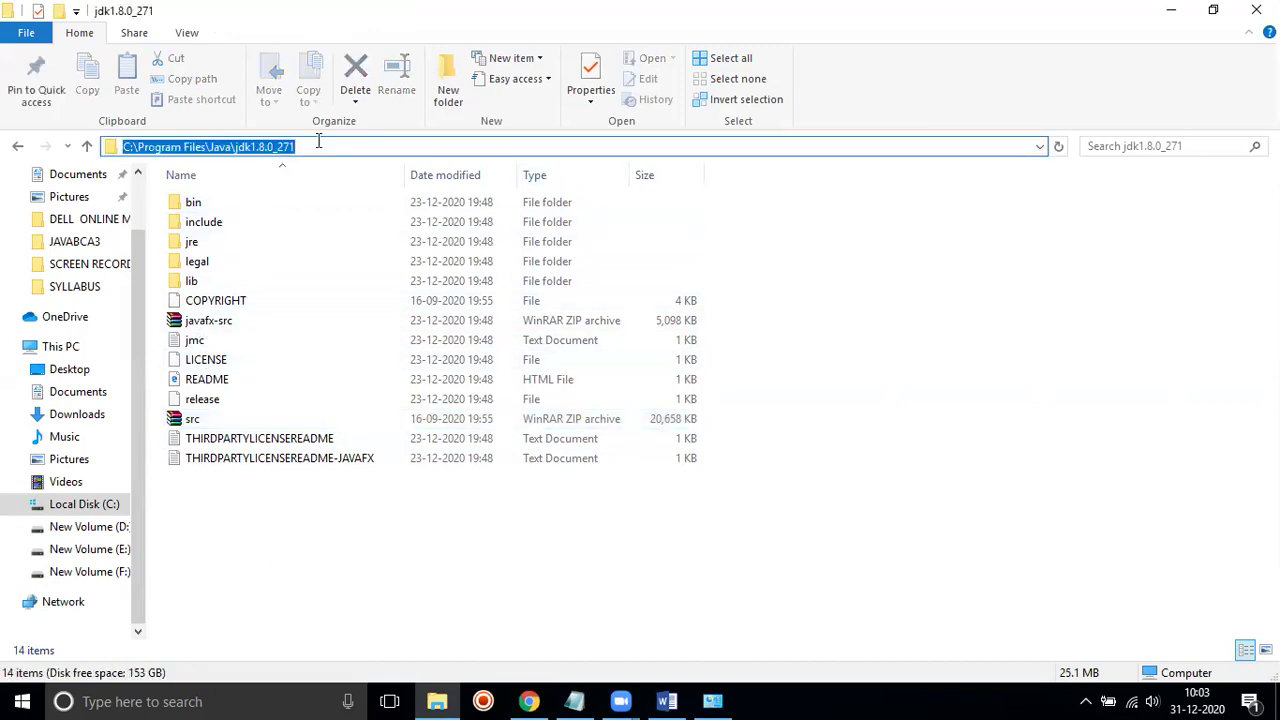
{"action": "left_click", "coordinate": [320, 147]}
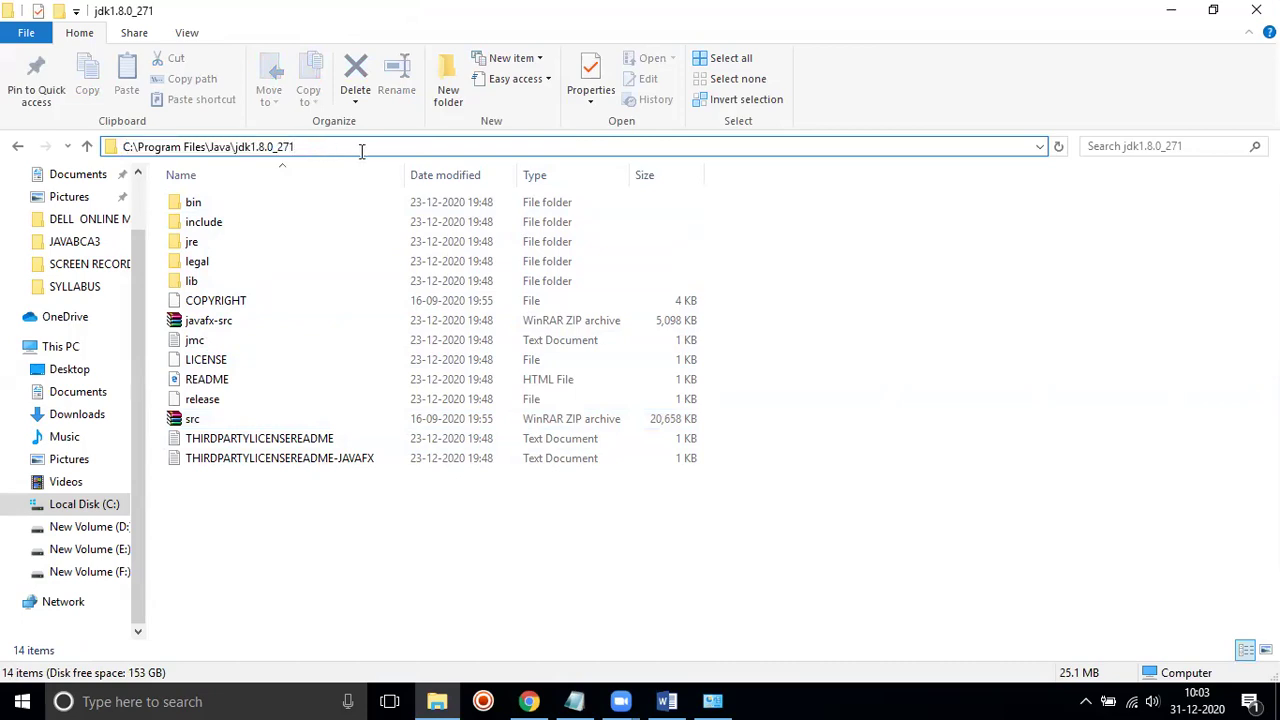
{"action": "left_click_drag", "start_coordinate": [348, 148], "coordinate": [74, 150]}
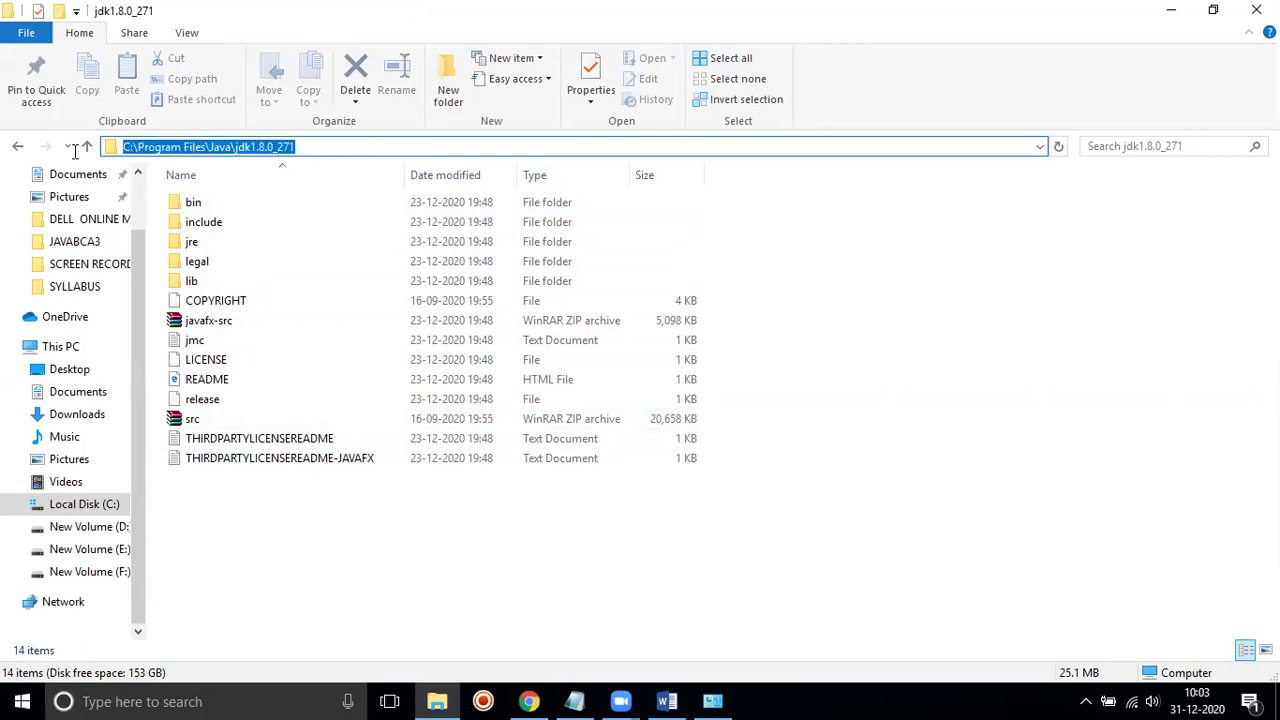
{"action": "left_click", "coordinate": [262, 327]}
{"action": "left_click", "coordinate": [228, 421]}
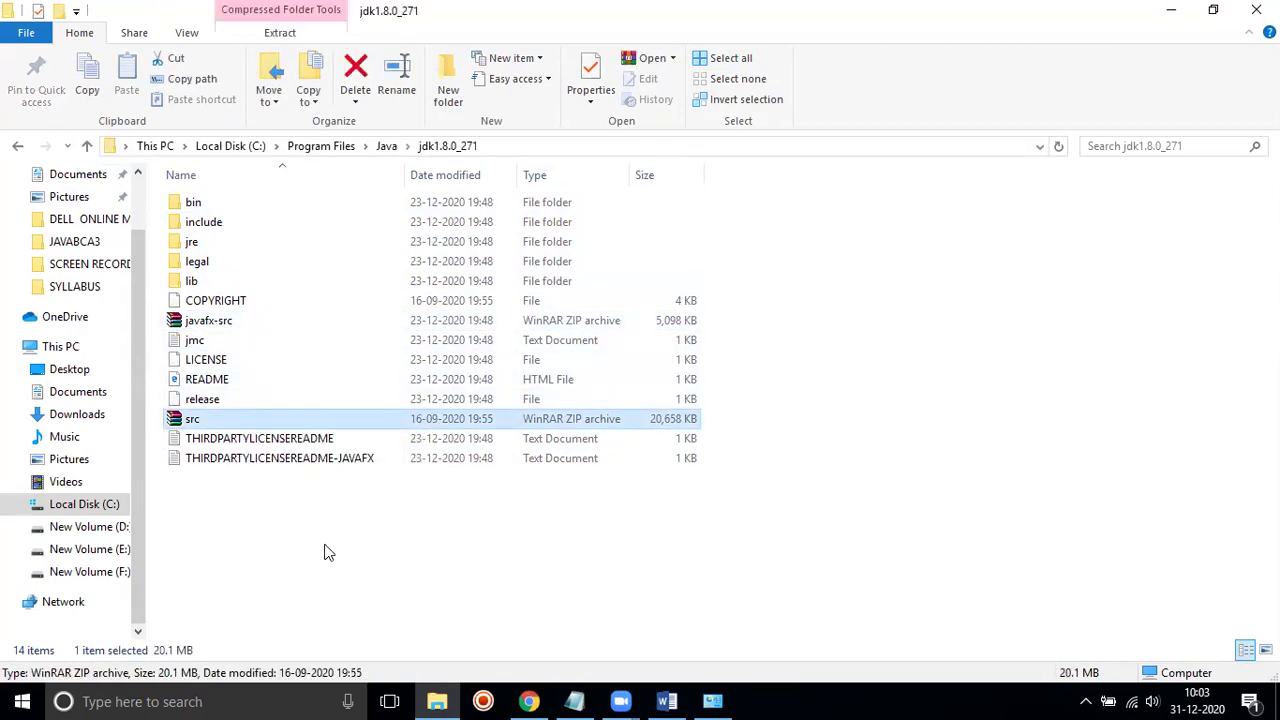
{"action": "left_click", "coordinate": [524, 140]}
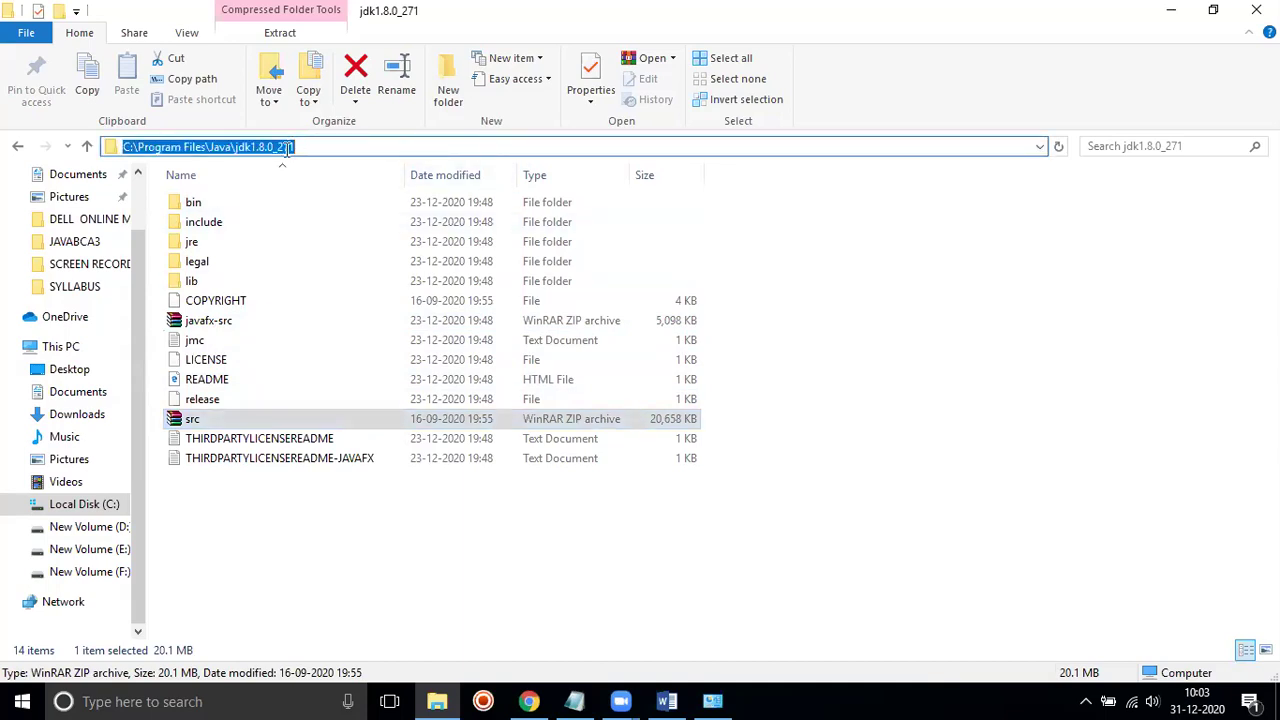
Step: Open the system properties of This PC and launch the advanced system settings
{"action": "left_click", "coordinate": [60, 346]}
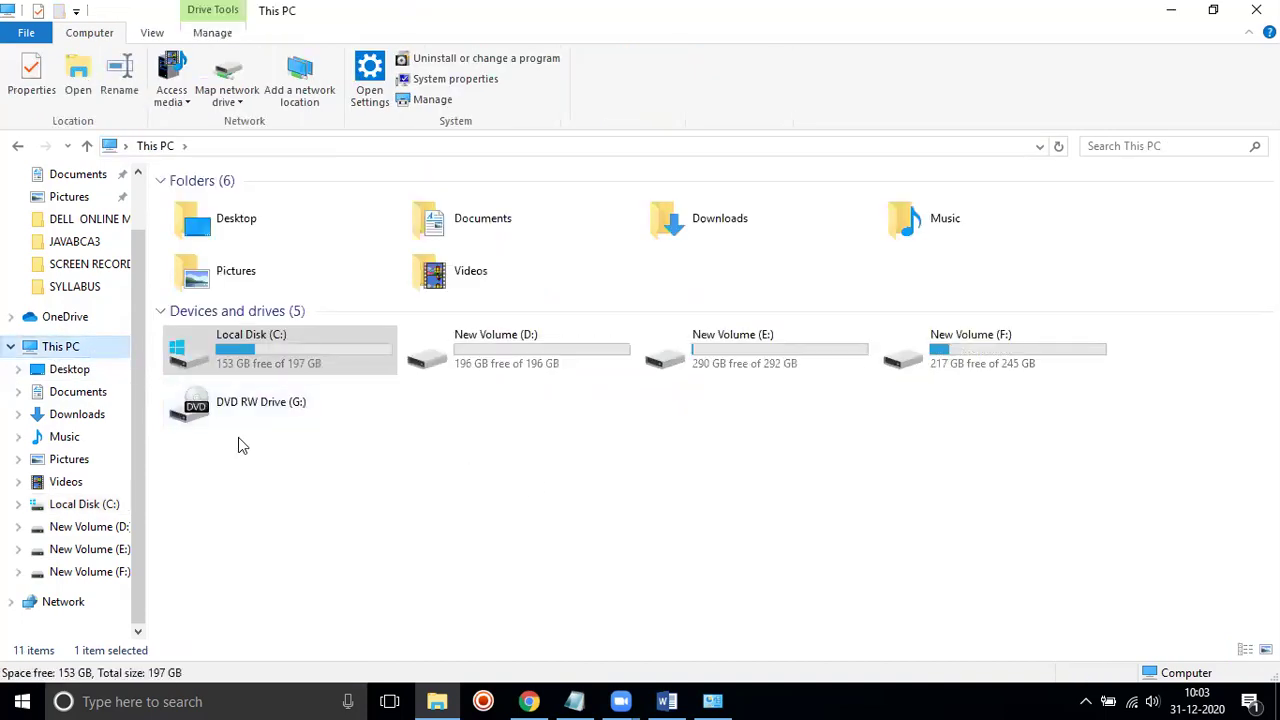
{"action": "right_click", "coordinate": [62, 352]}
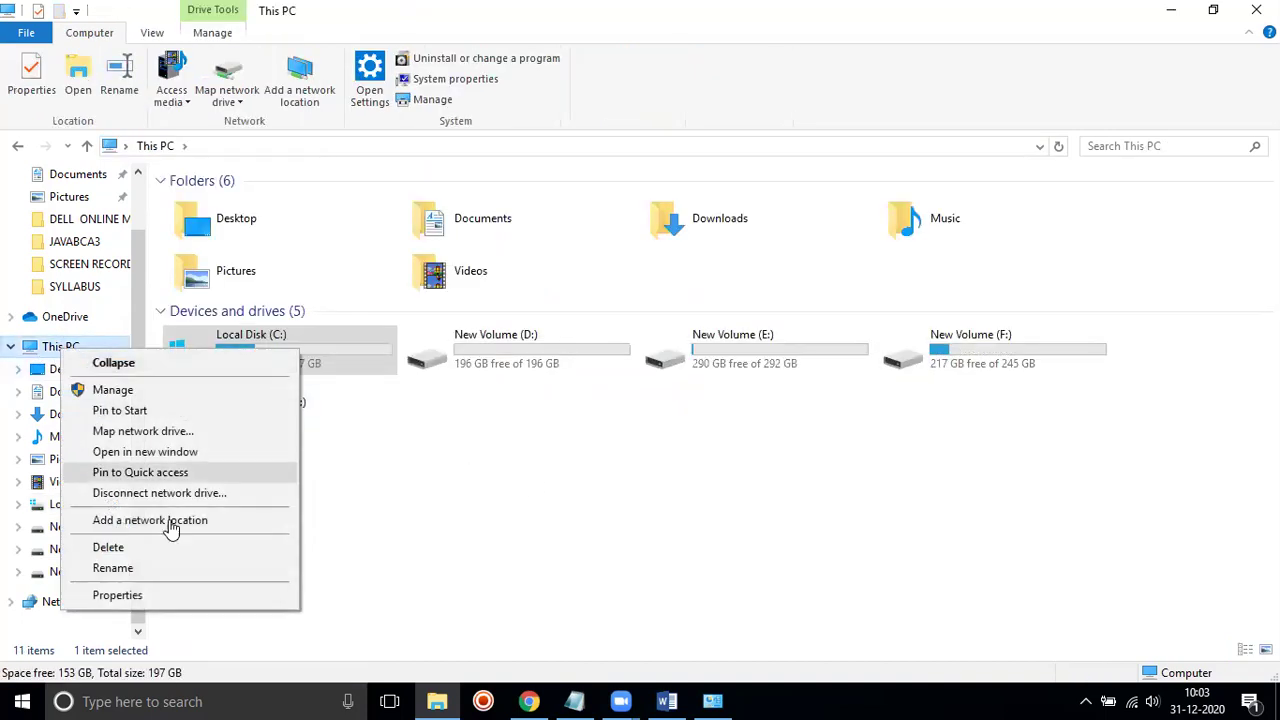
{"action": "left_click", "coordinate": [177, 594]}
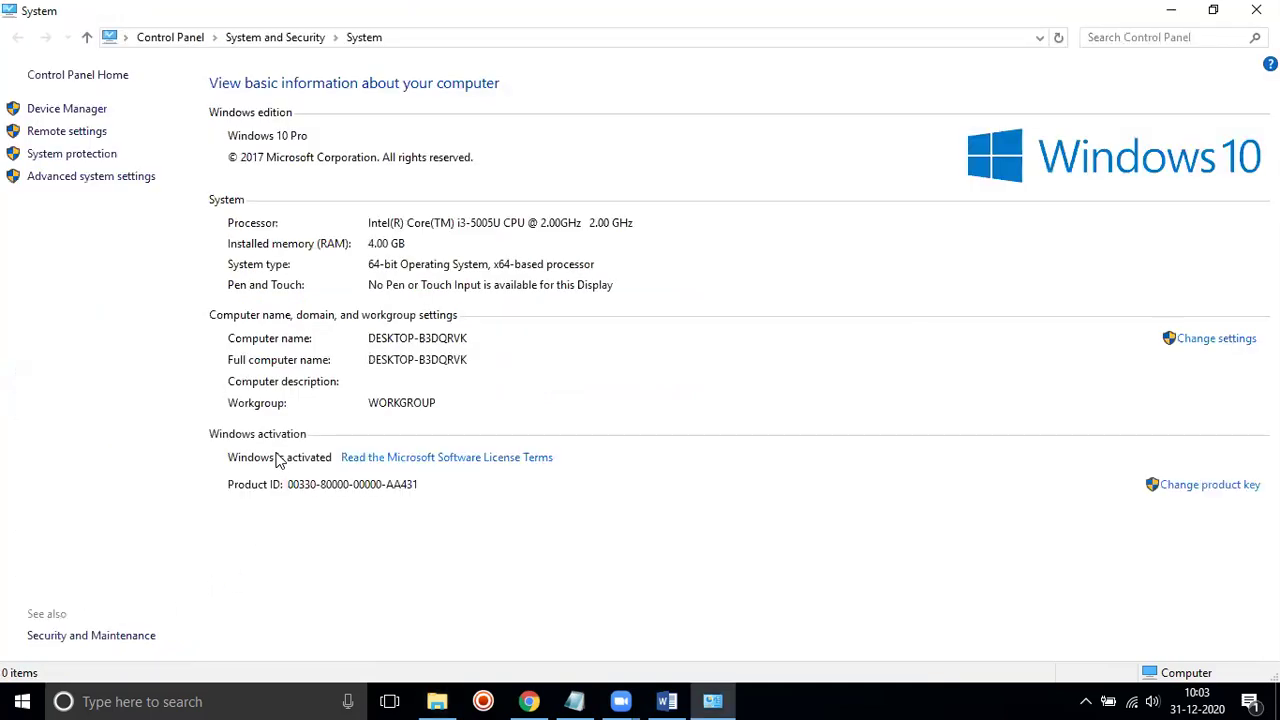
{"action": "left_click", "coordinate": [95, 177]}
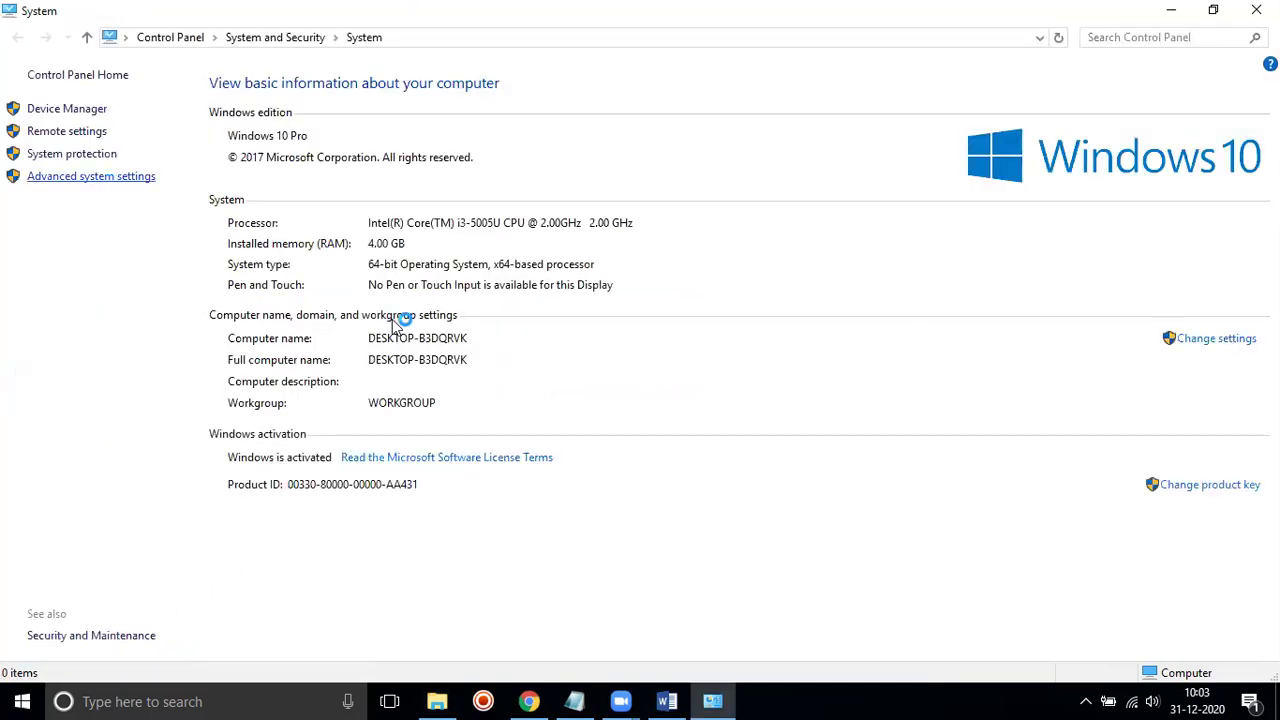
Step: Open the environment variables and start a new system variable named CLASSPATH, cancelling it without entering a value
{"action": "left_click", "coordinate": [445, 513]}
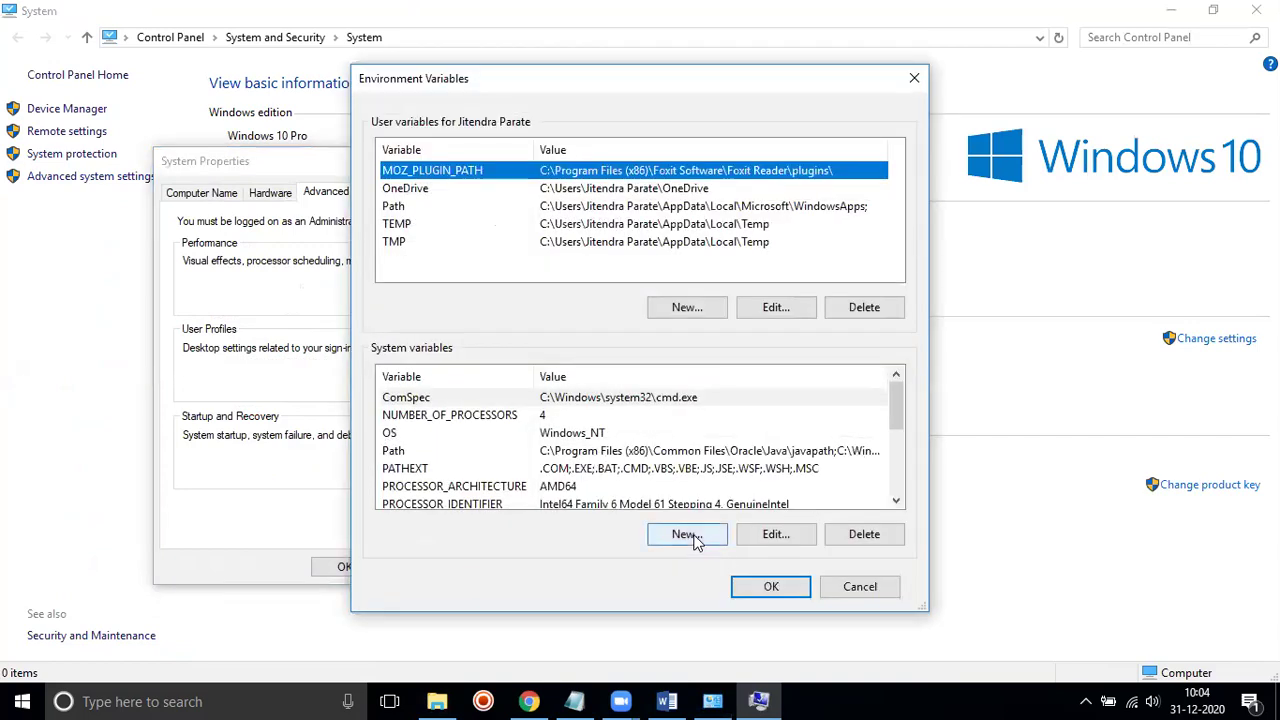
{"action": "left_click", "coordinate": [686, 534]}
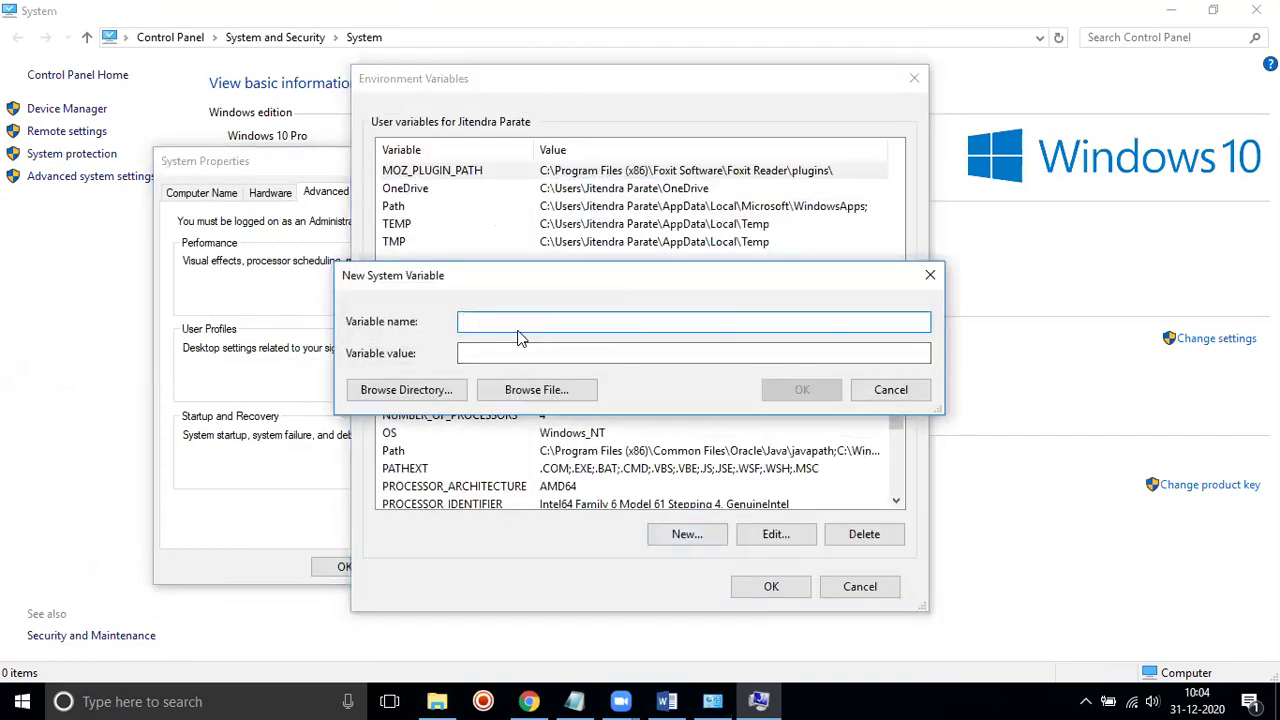
{"action": "type", "text": "CL"}
{"action": "type", "text": "PATH"}
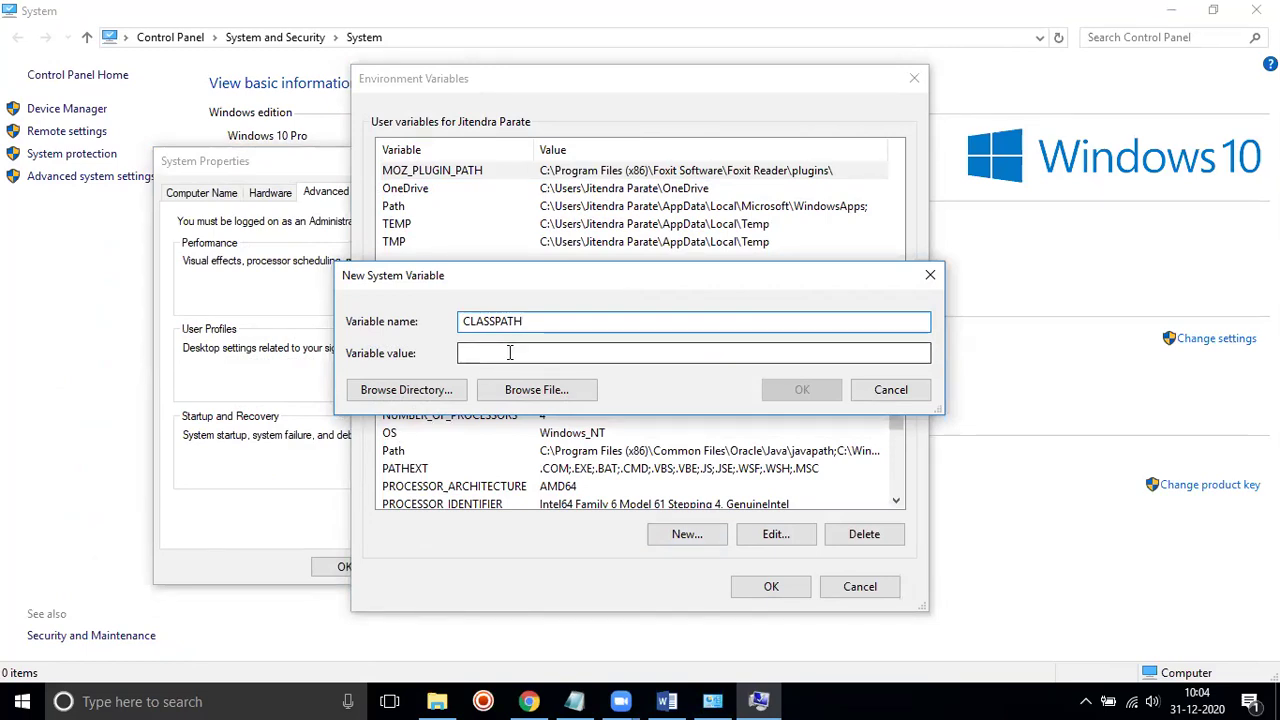
{"action": "left_click", "coordinate": [909, 389]}
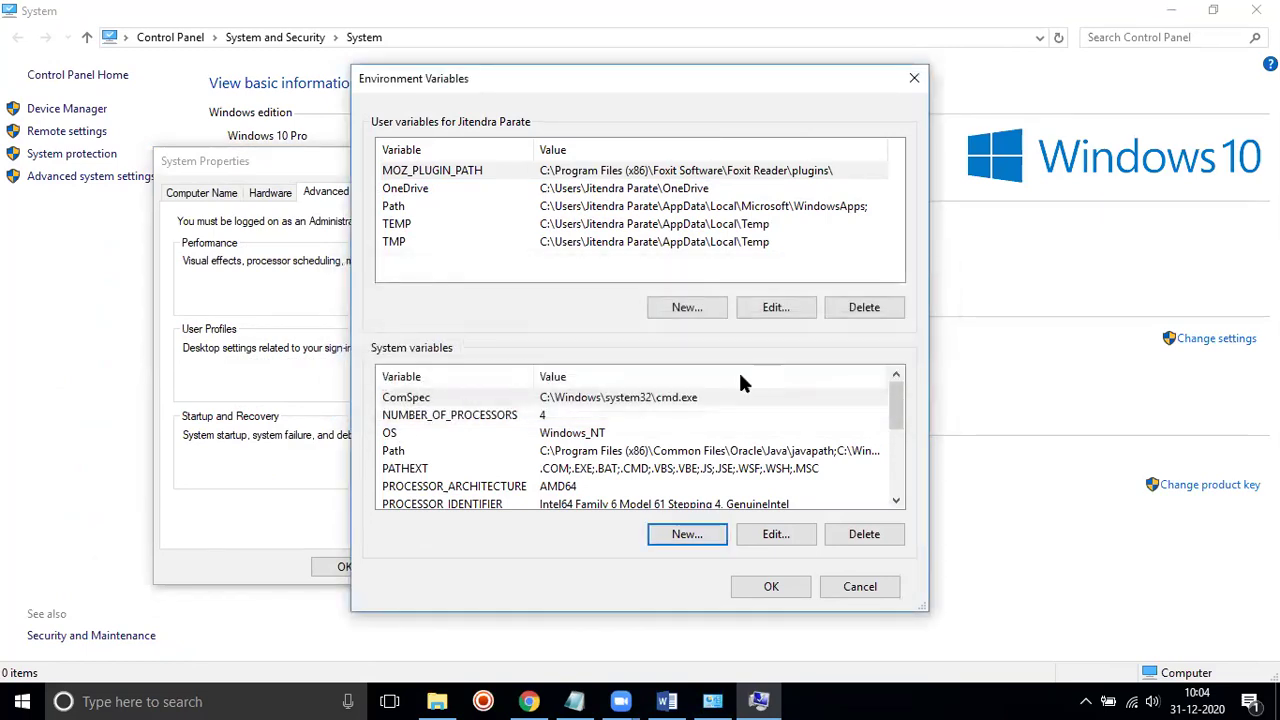
Step: Dismiss the Environment Variables and System Properties dialogs and close the System window
{"action": "left_click", "coordinate": [868, 589]}
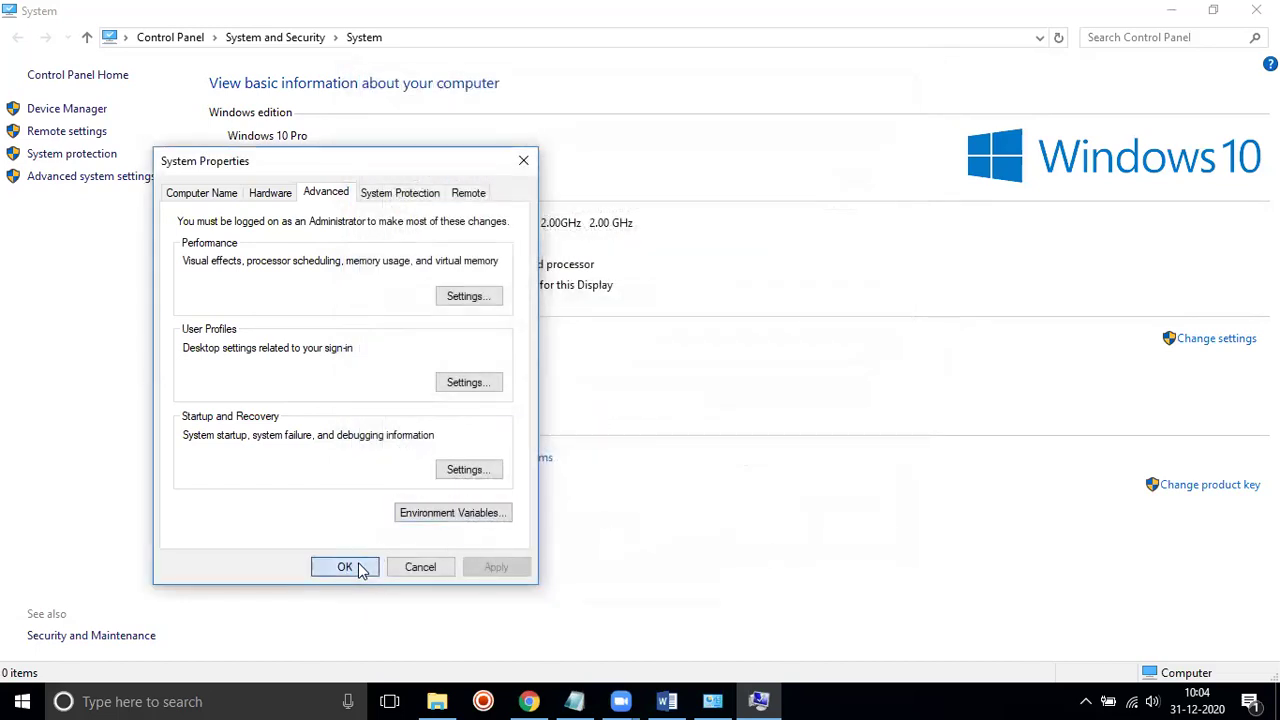
{"action": "left_click", "coordinate": [358, 566]}
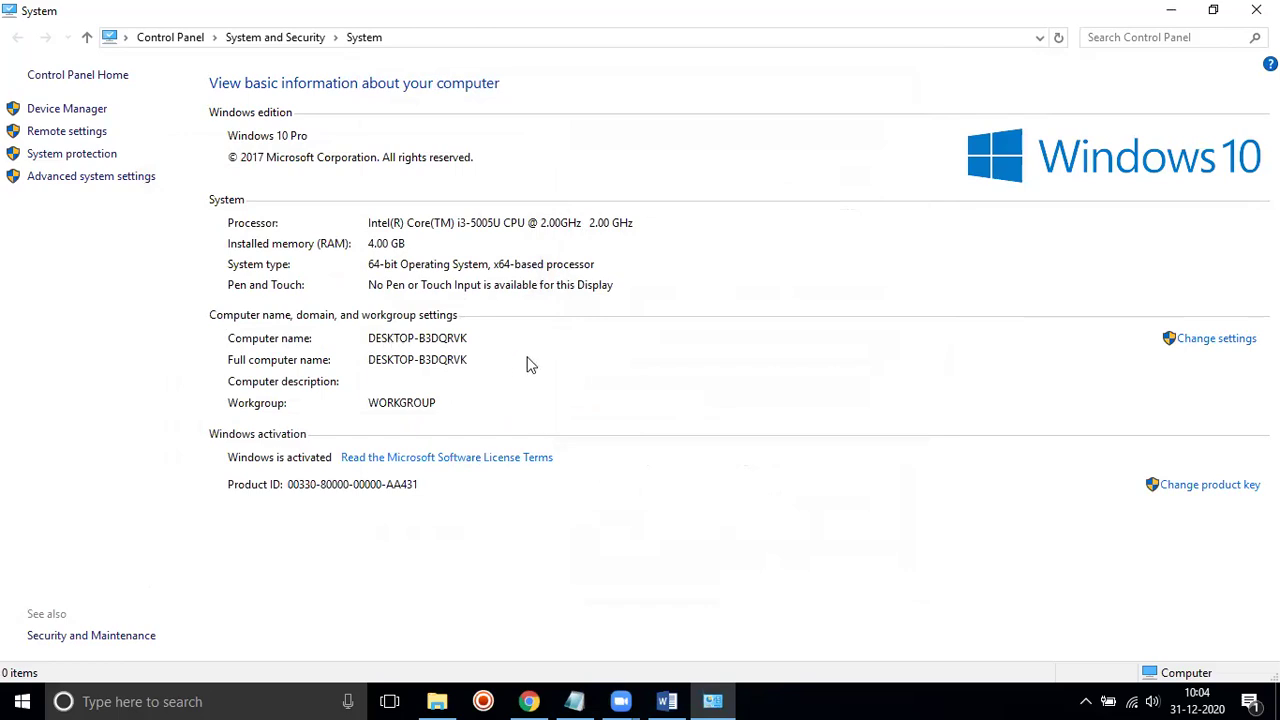
{"action": "left_click", "coordinate": [1256, 10]}
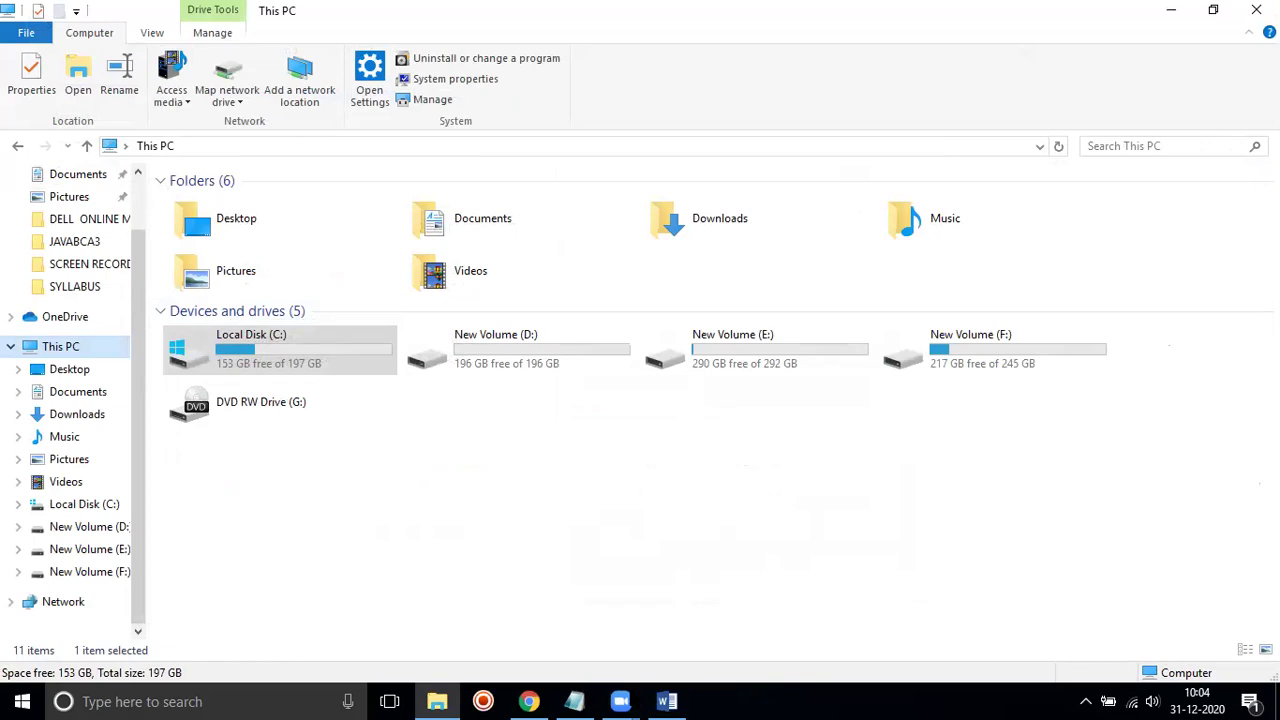
Step: Switch to the JAVA BCA3 document in Word, highlight CLASSPATH in the heading and read through the section's setup steps
{"action": "left_click", "coordinate": [667, 701]}
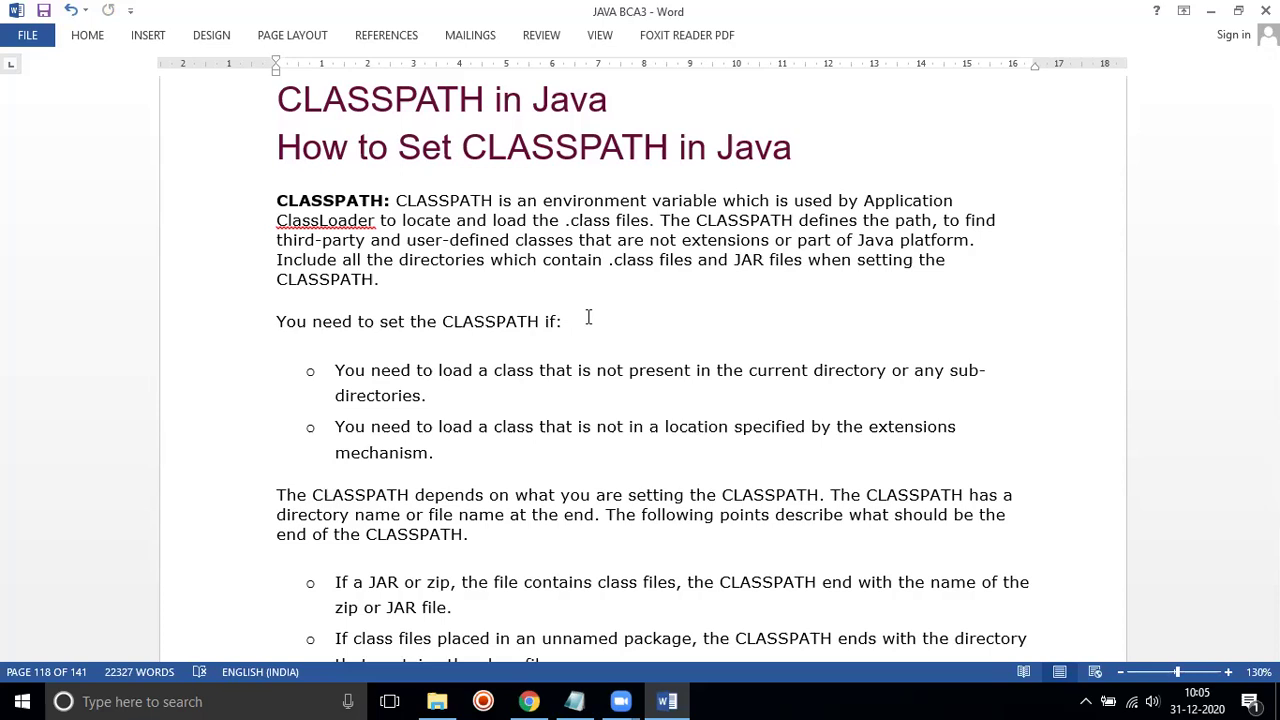
{"action": "left_click_drag", "start_coordinate": [461, 148], "coordinate": [652, 150]}
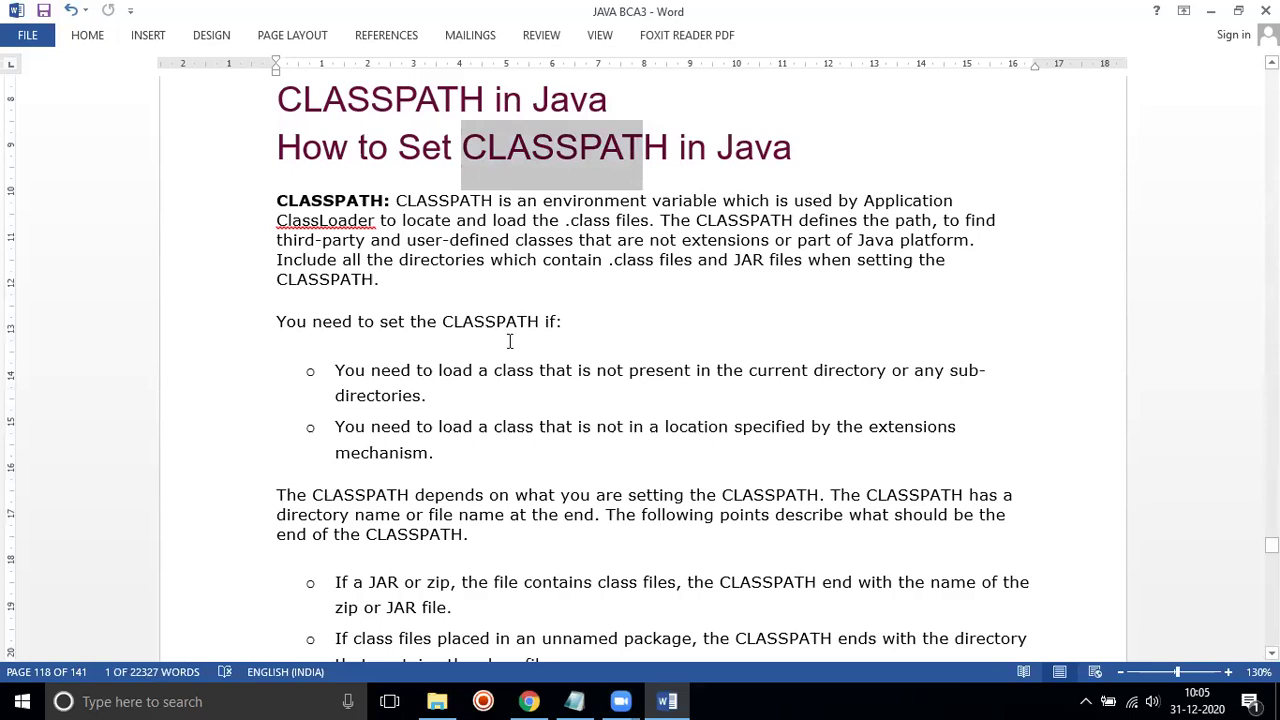
{"action": "scroll", "coordinate": [507, 334], "scroll_direction": "down", "scroll_amount": 3}
{"action": "scroll", "coordinate": [509, 334], "scroll_direction": "down", "scroll_amount": 6}
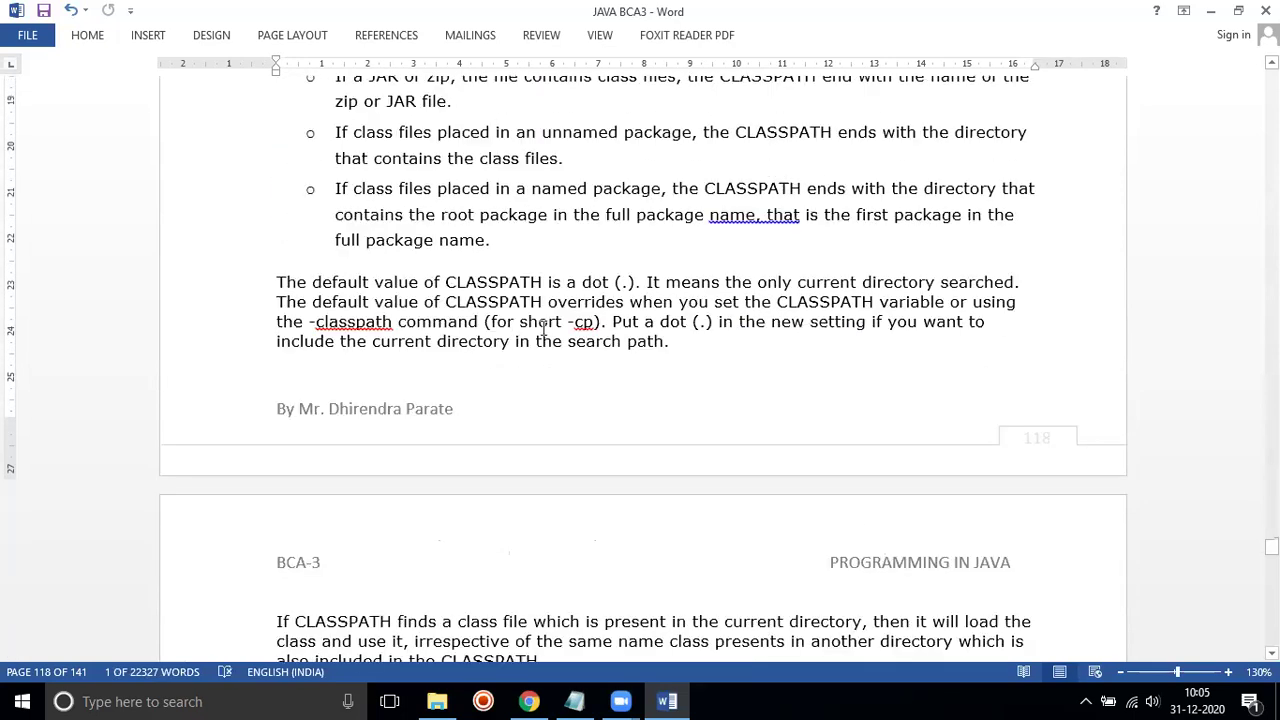
{"action": "scroll", "coordinate": [543, 328], "scroll_direction": "down", "scroll_amount": 4}
{"action": "scroll", "coordinate": [543, 328], "scroll_direction": "down", "scroll_amount": 7}
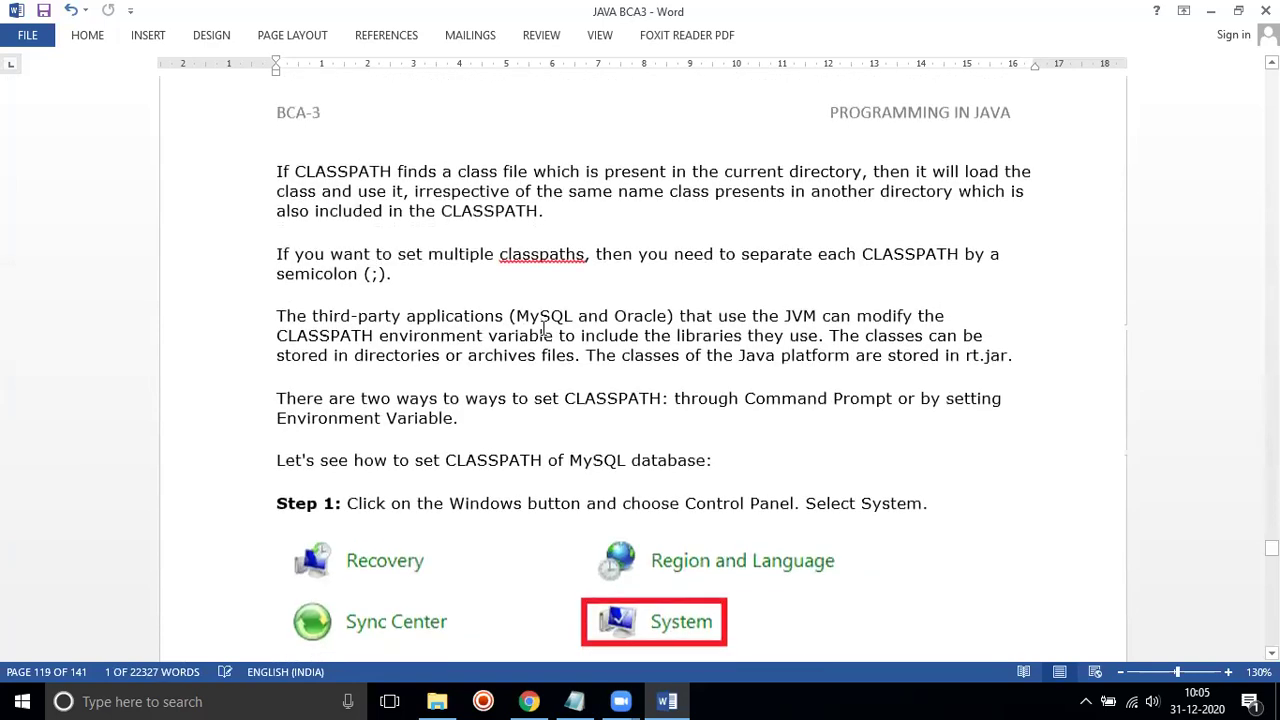
{"action": "scroll", "coordinate": [543, 328], "scroll_direction": "down", "scroll_amount": 17}
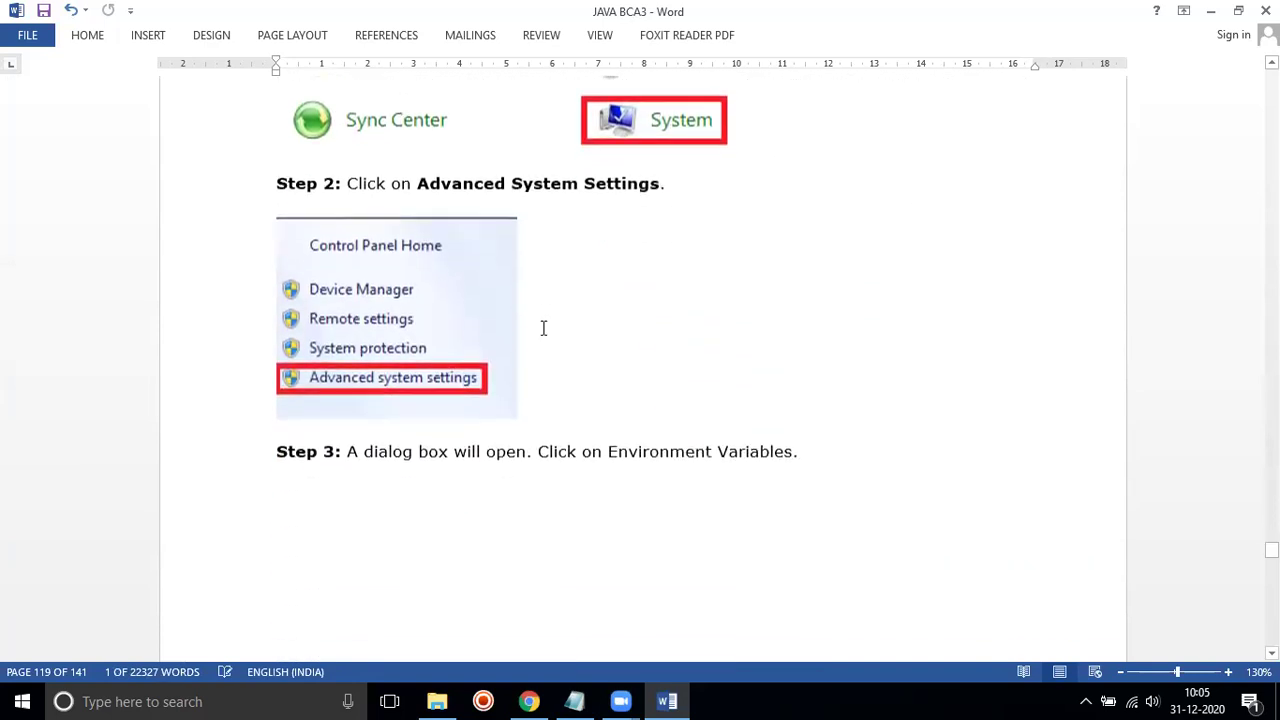
{"action": "scroll", "coordinate": [543, 330], "scroll_direction": "down", "scroll_amount": 20}
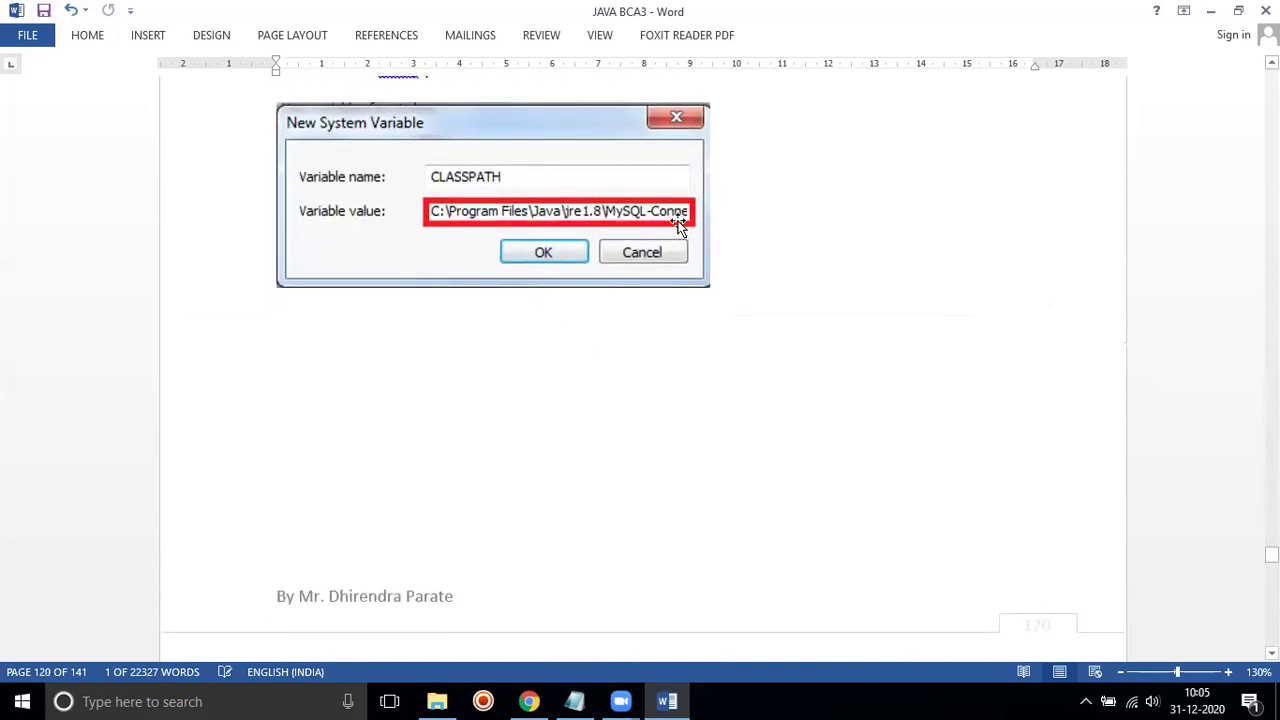
Step: Review the New System Variable example in Step 4 and the PATH and CLASSPATH comparison, returning to the MySQL CLASSPATH instructions
{"action": "scroll", "coordinate": [587, 328], "scroll_direction": "down", "scroll_amount": 1}
{"action": "scroll", "coordinate": [620, 317], "scroll_direction": "up", "scroll_amount": 4}
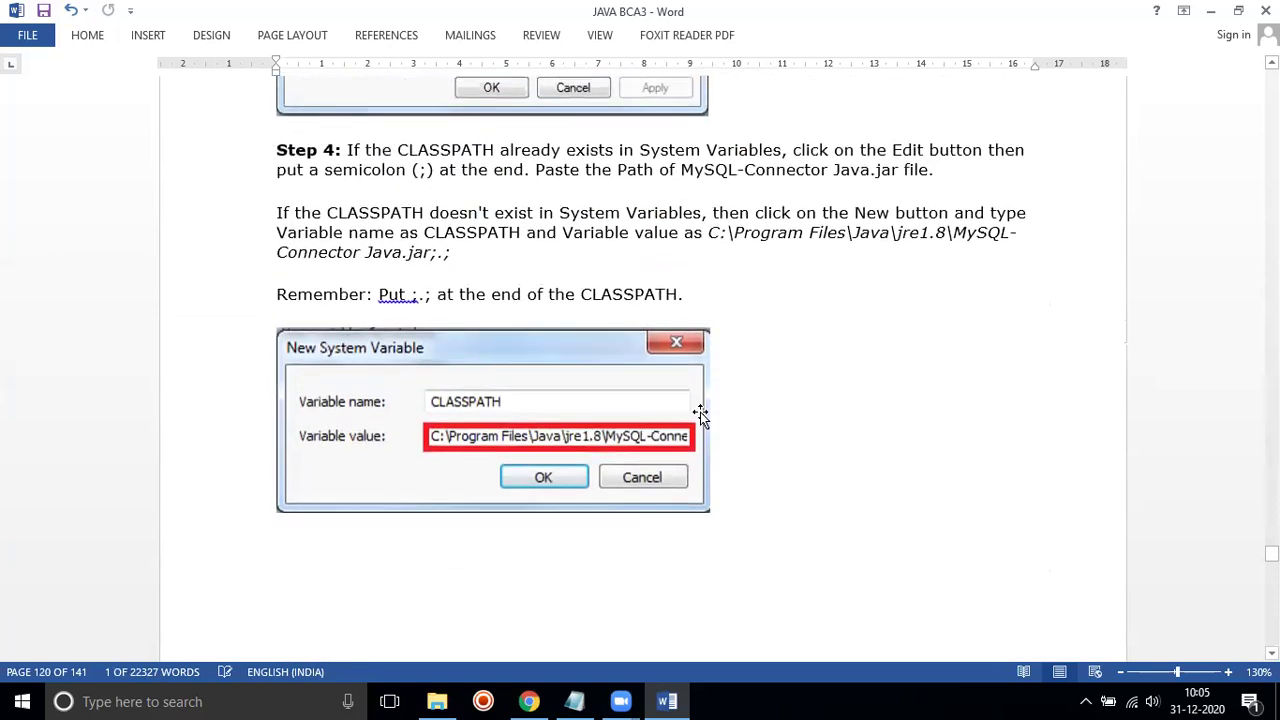
{"action": "scroll", "coordinate": [707, 379], "scroll_direction": "up", "scroll_amount": 2}
{"action": "scroll", "coordinate": [707, 379], "scroll_direction": "down", "scroll_amount": 6}
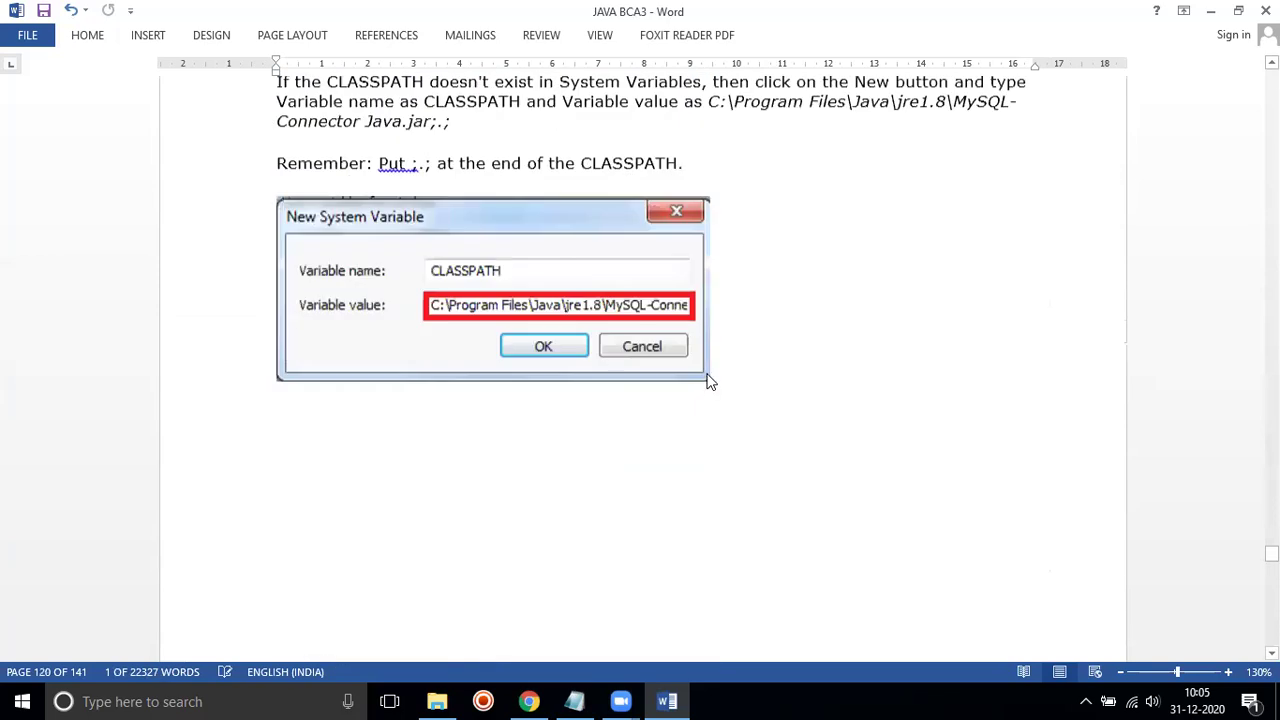
{"action": "scroll", "coordinate": [708, 373], "scroll_direction": "down", "scroll_amount": 5}
{"action": "scroll", "coordinate": [708, 373], "scroll_direction": "down", "scroll_amount": 4}
{"action": "scroll", "coordinate": [651, 358], "scroll_direction": "up", "scroll_amount": 8}
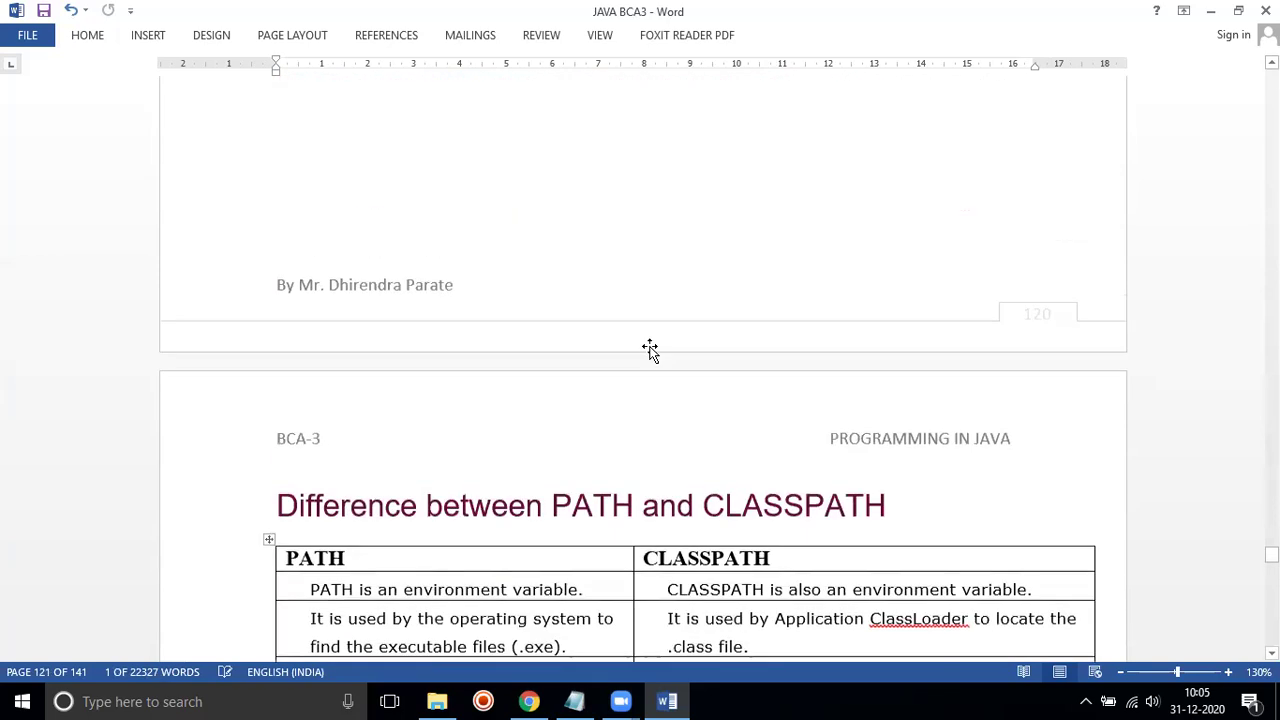
{"action": "scroll", "coordinate": [650, 350], "scroll_direction": "up", "scroll_amount": 10}
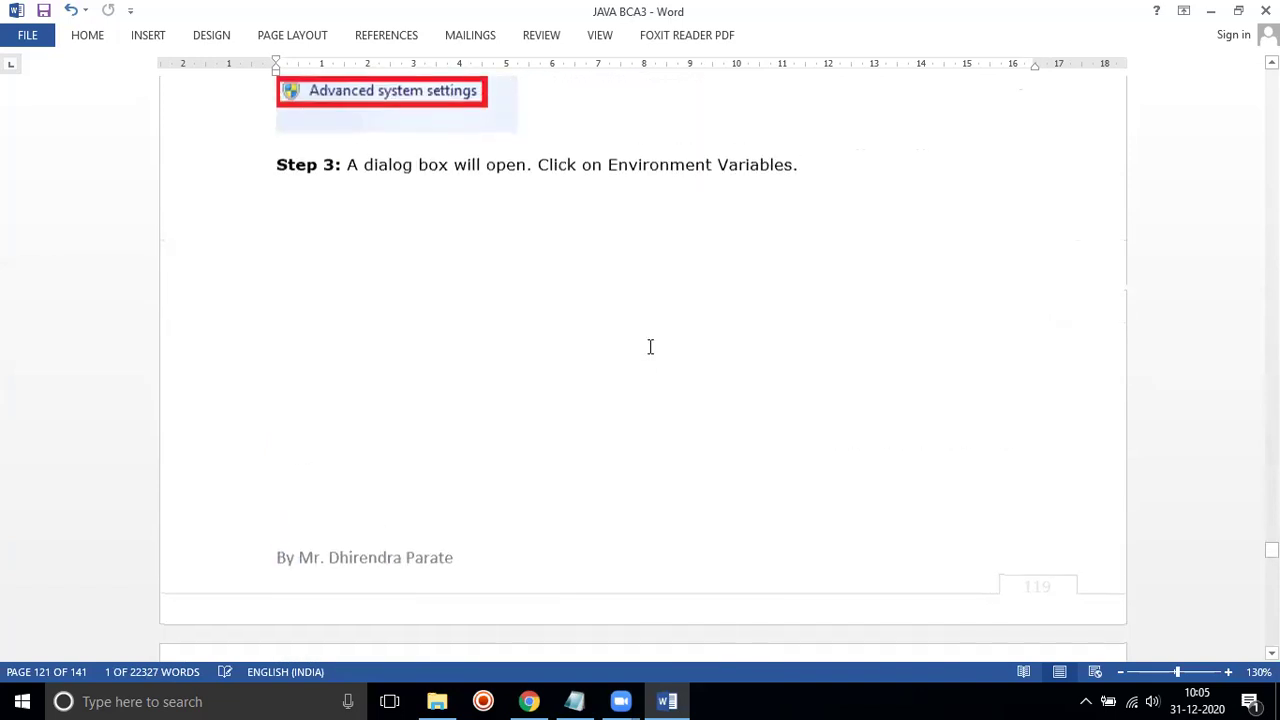
{"action": "scroll", "coordinate": [650, 347], "scroll_direction": "up", "scroll_amount": 8}
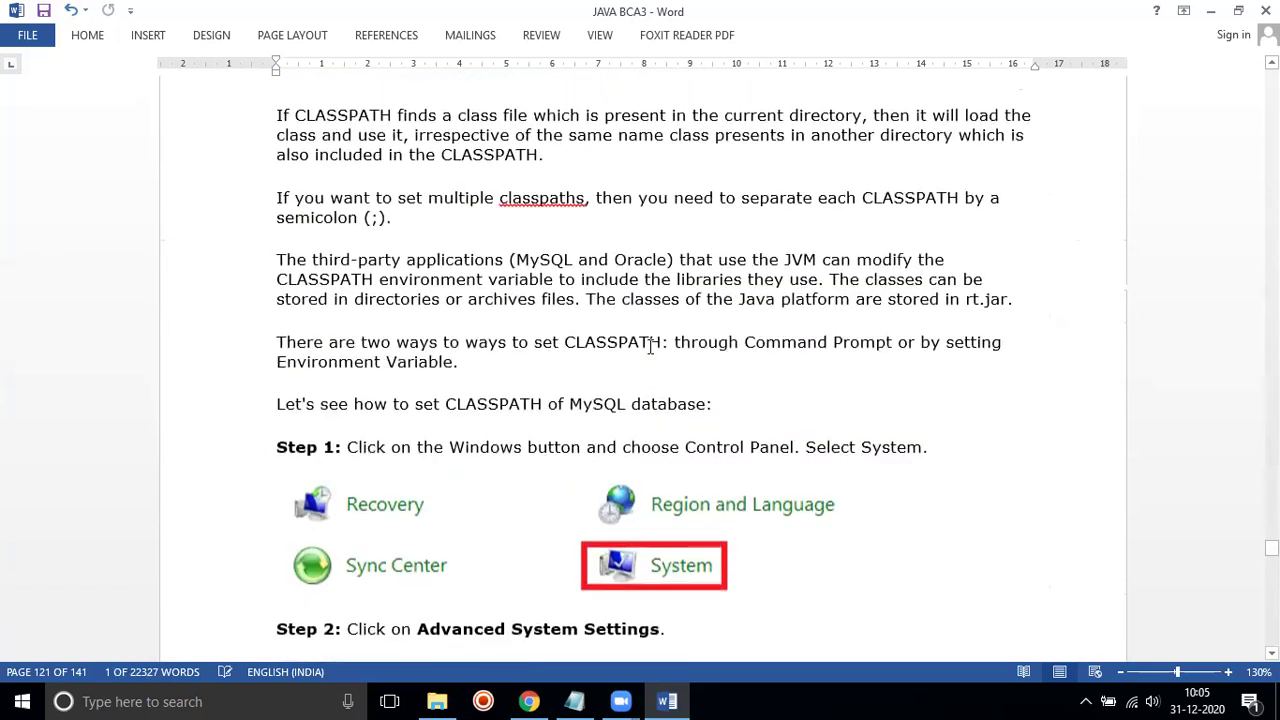